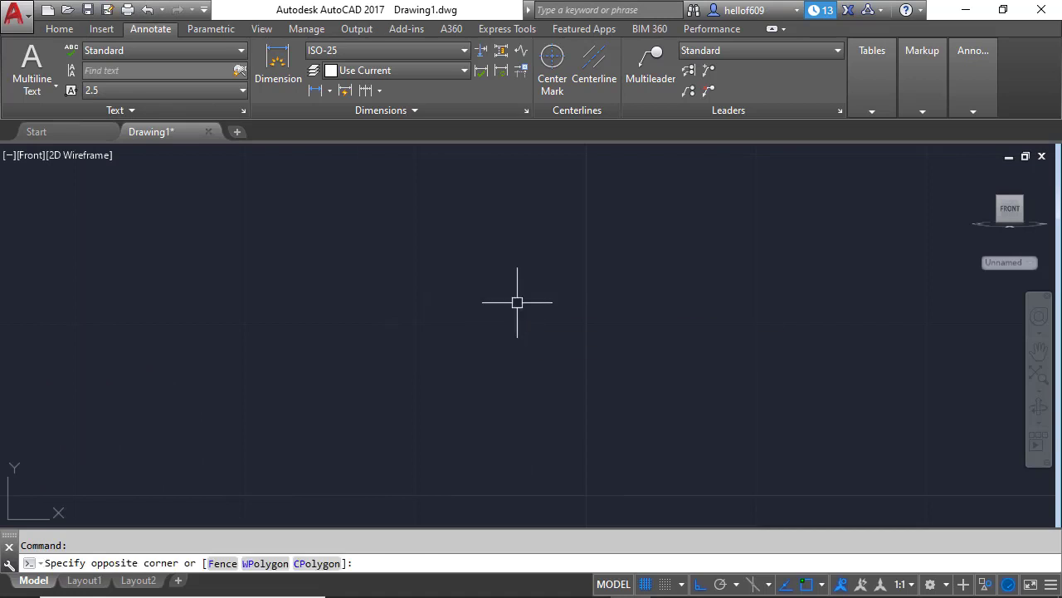
key(Escape)
text(rec)
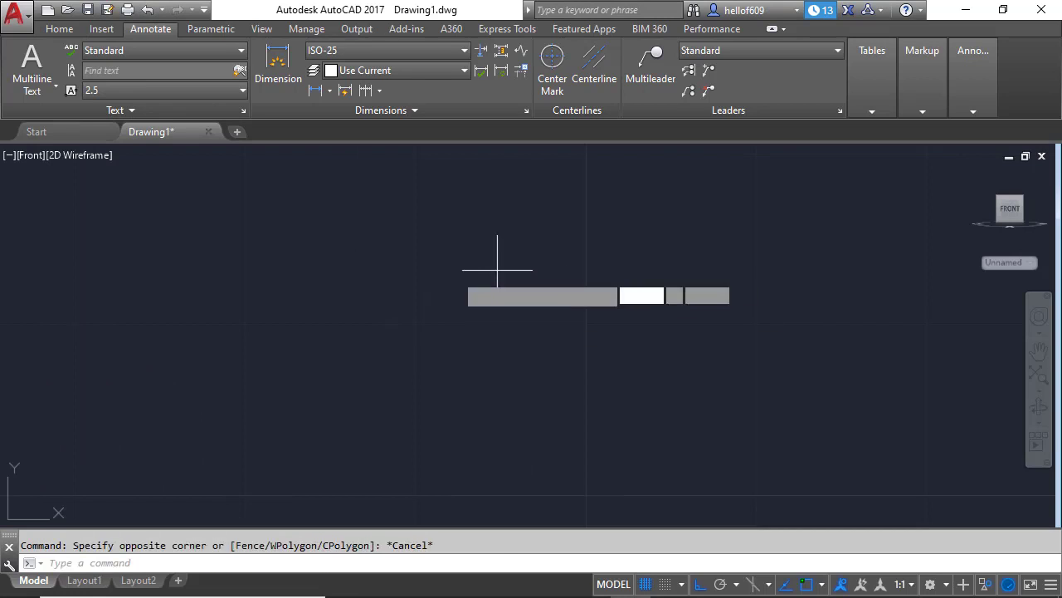
key(Return)
click(335, 264)
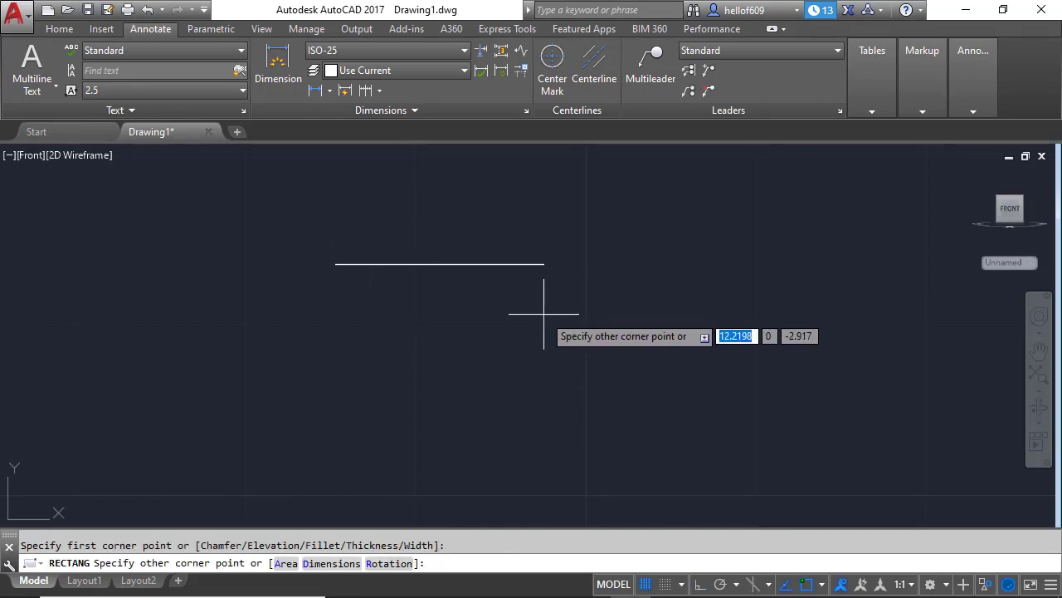
key(Escape)
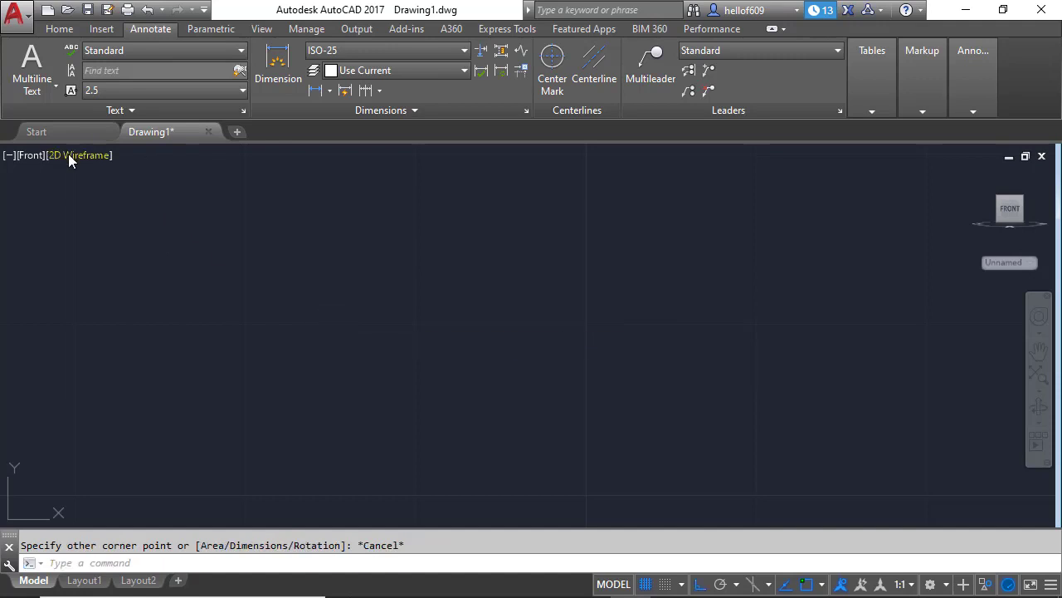
Reapply the preset Front view to the viewport.
click(68, 154)
click(34, 154)
click(35, 155)
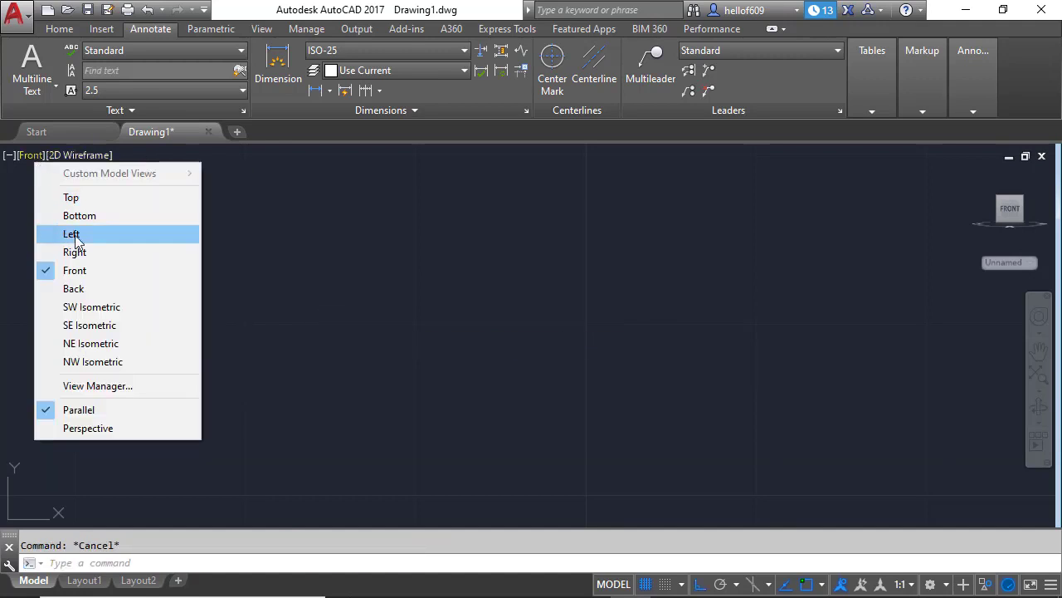
click(71, 271)
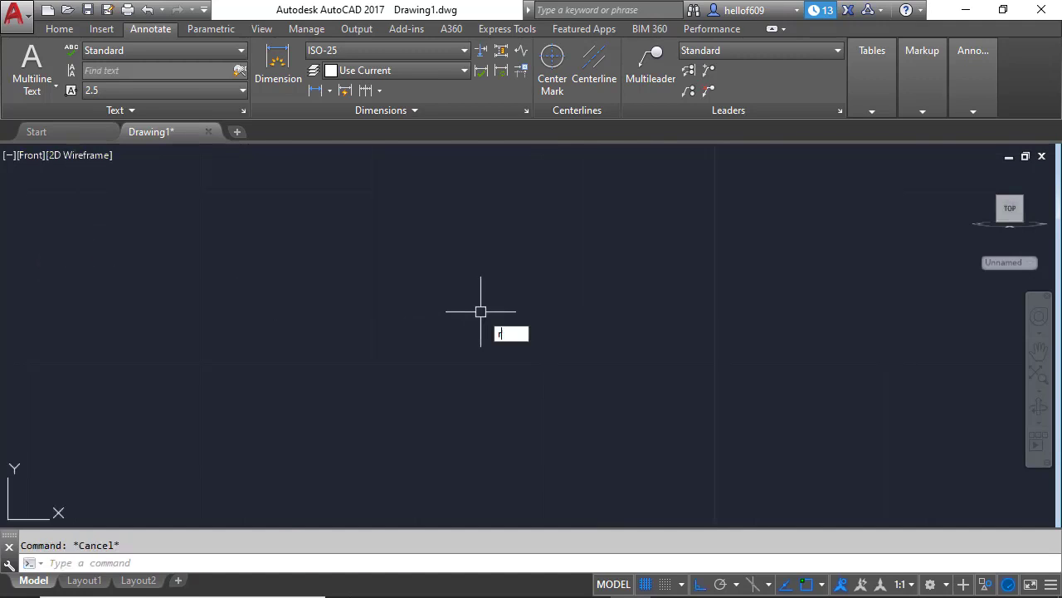
Draw a 10 by 10 rectangle using the Dimensions option, near the middle of the drawing area.
key(Return)
click(439, 252)
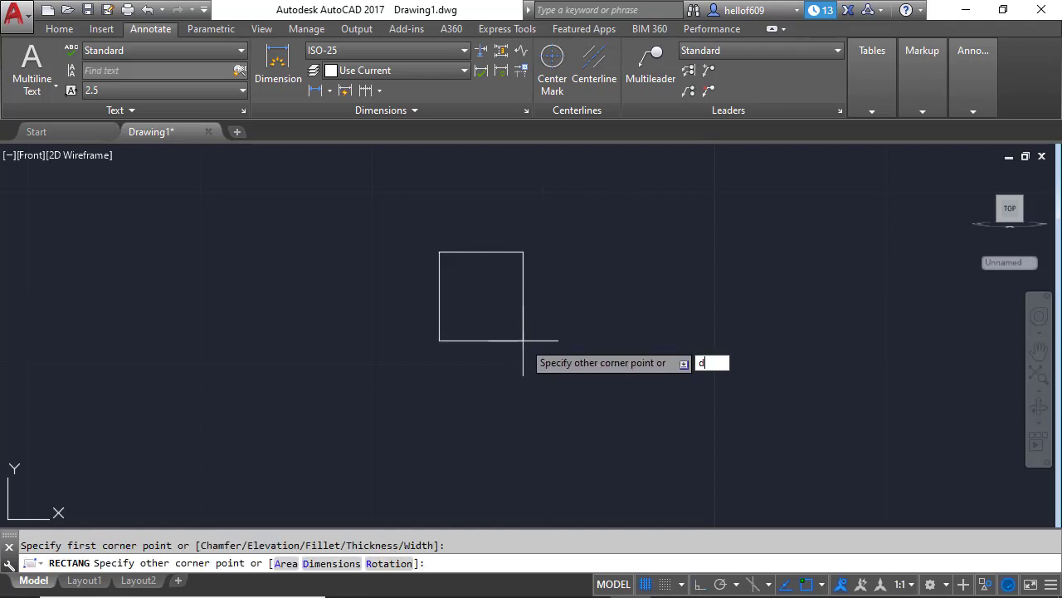
key(Return)
key(Return)
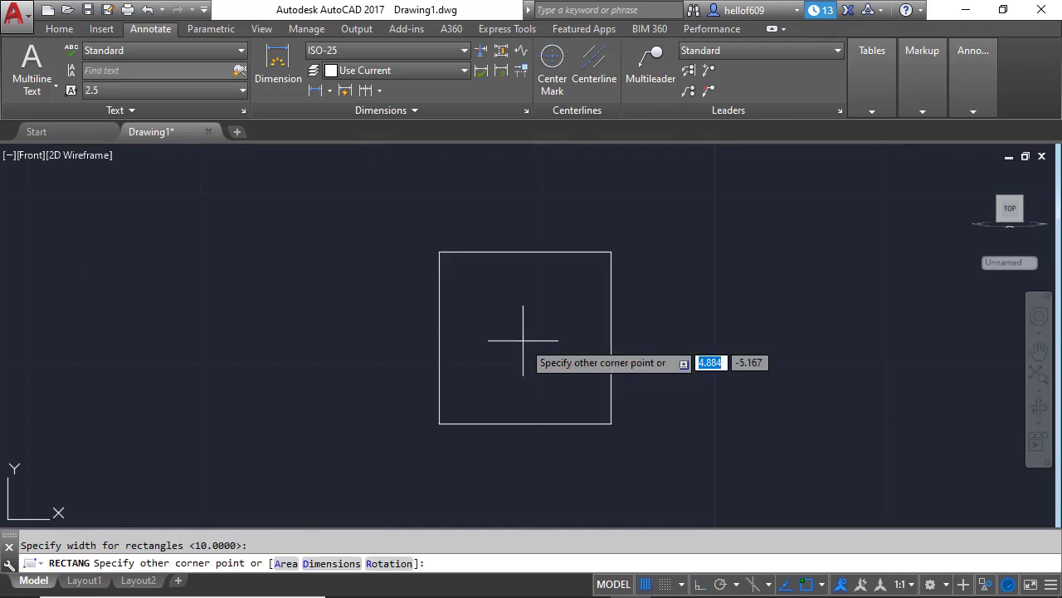
click(523, 341)
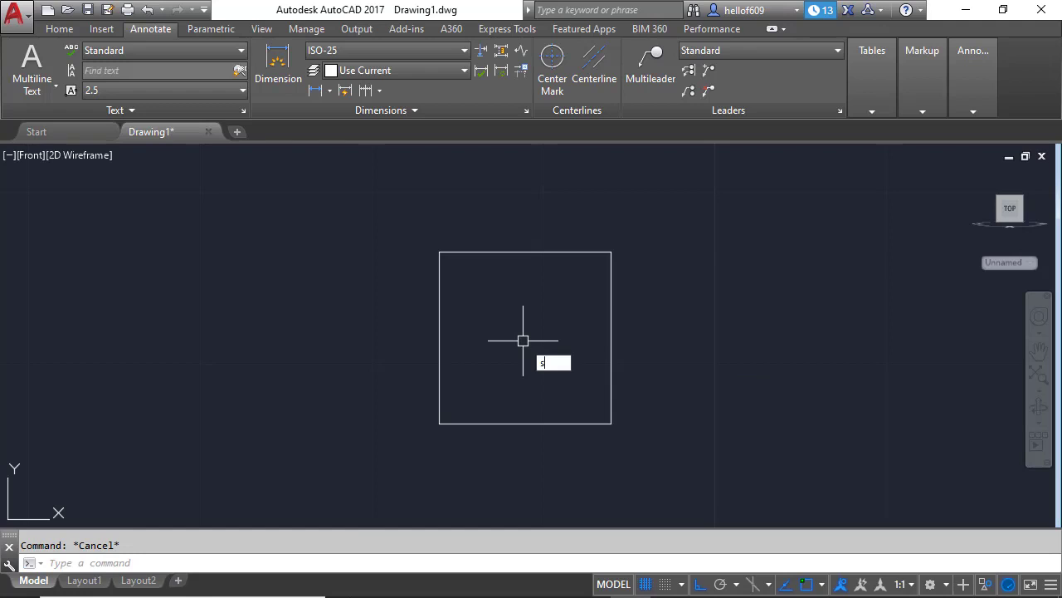
Stretch the square's right side 10 units horizontally to the right, using the midpoint of that side as base point.
text(s)
key(Return)
click(636, 230)
click(522, 487)
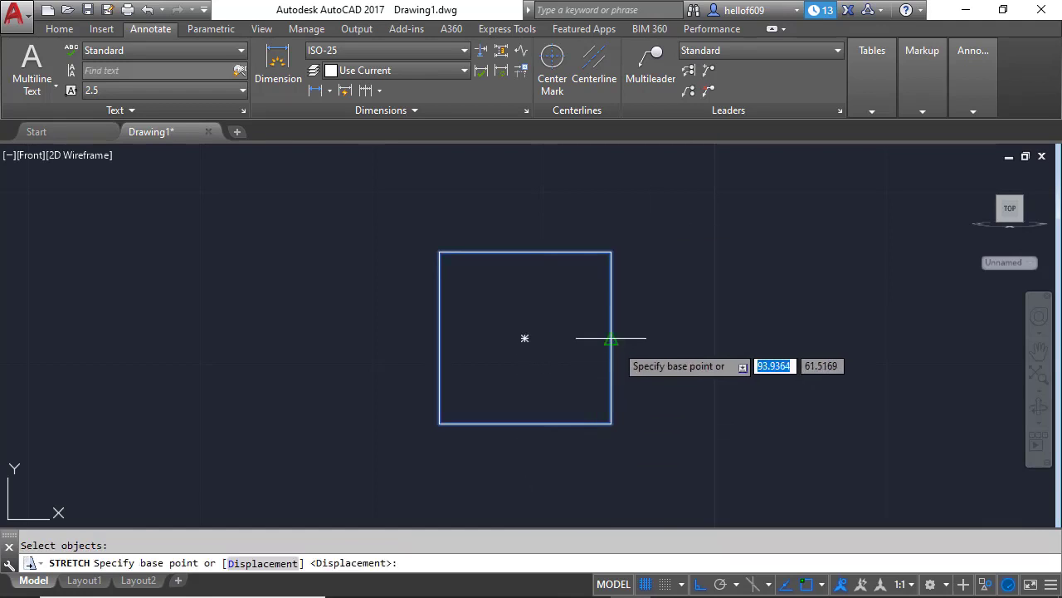
click(611, 338)
text(1)
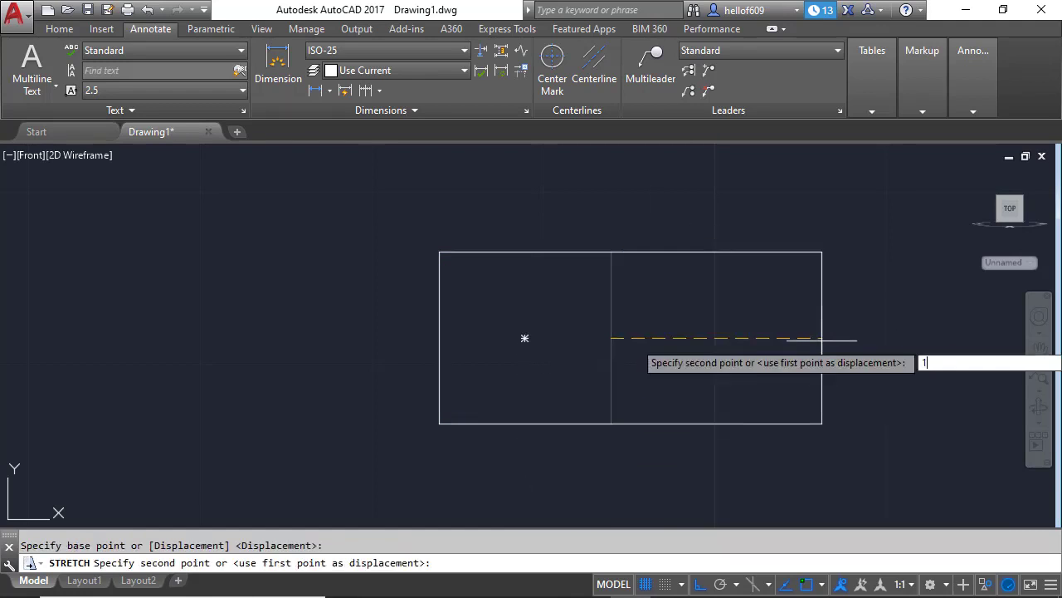
text(0)
key(Return)
Fillet the rectangle's upper-left corner with a radius of 4.
scroll(249, 278, down, 4)
scroll(273, 270, up, 2)
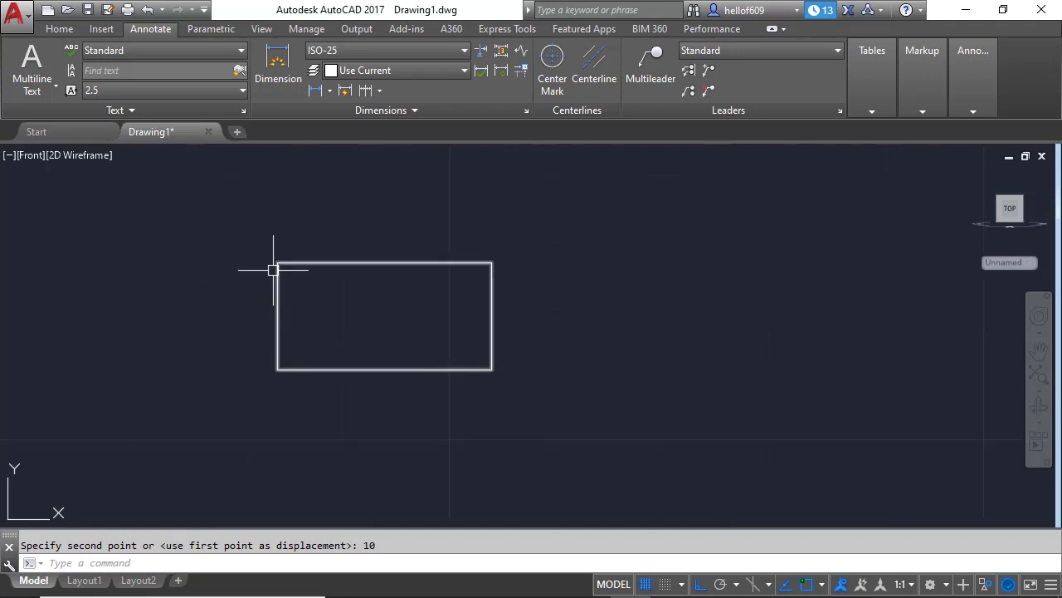
text(f)
key(Return)
text(r)
key(Return)
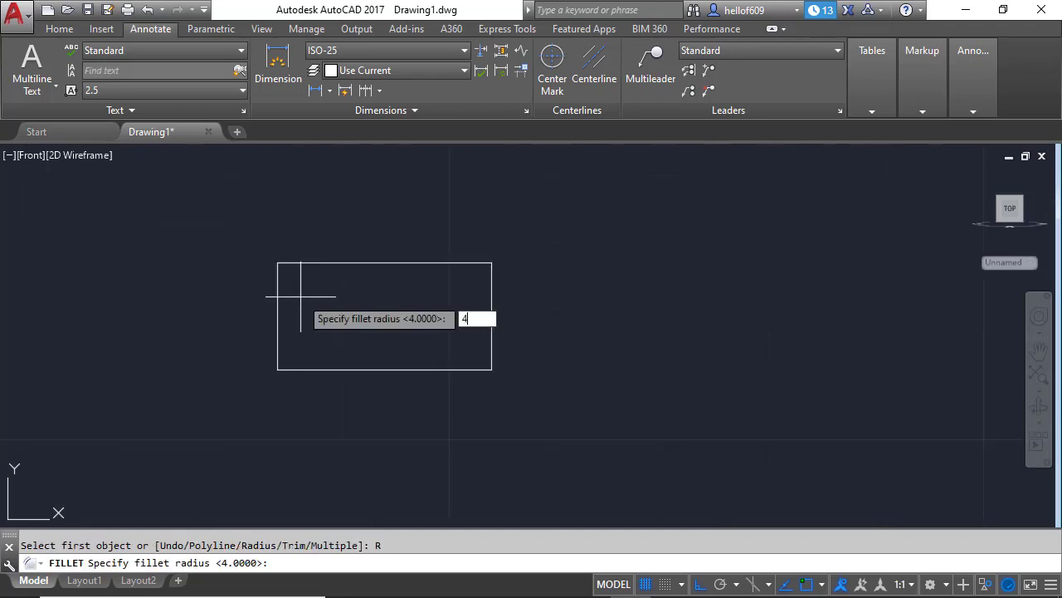
text(4)
key(Return)
click(278, 280)
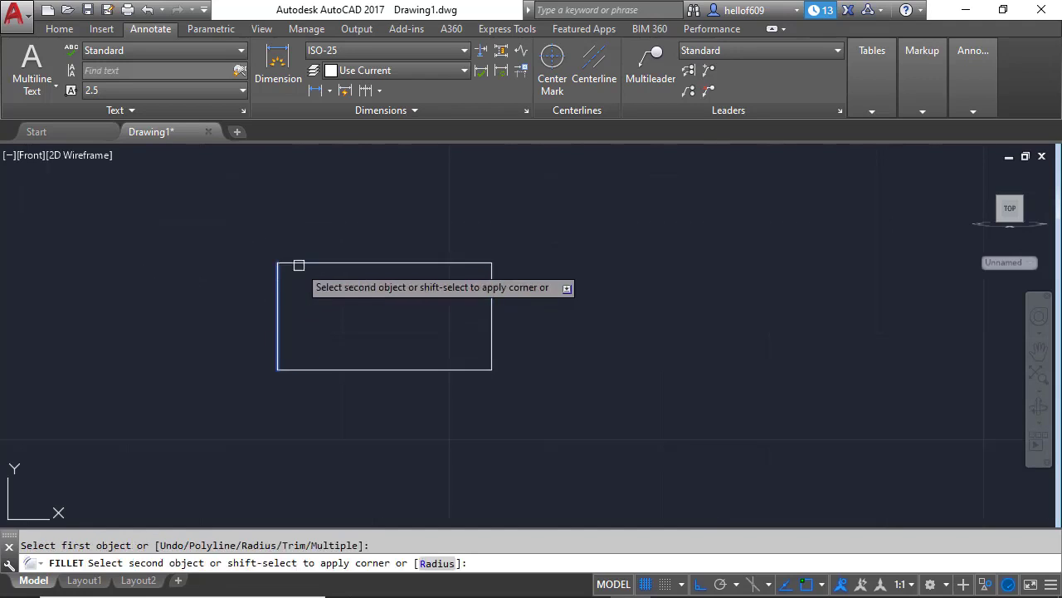
click(303, 263)
Fillet the rectangle's remaining upper-right, lower-right and lower-left corners with the same radius of 4.
key(Return)
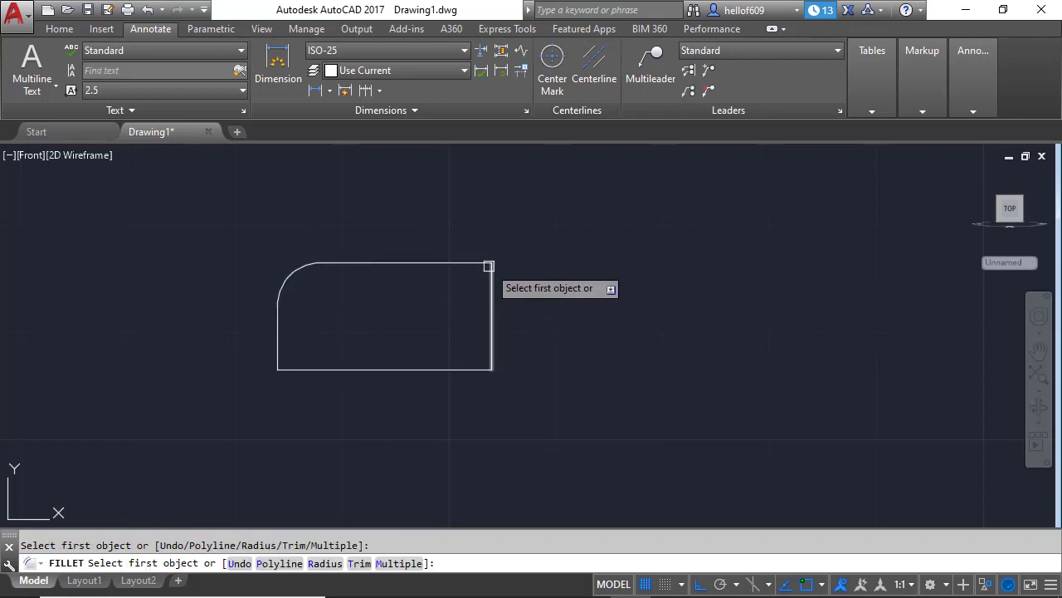
click(492, 288)
click(475, 263)
key(Return)
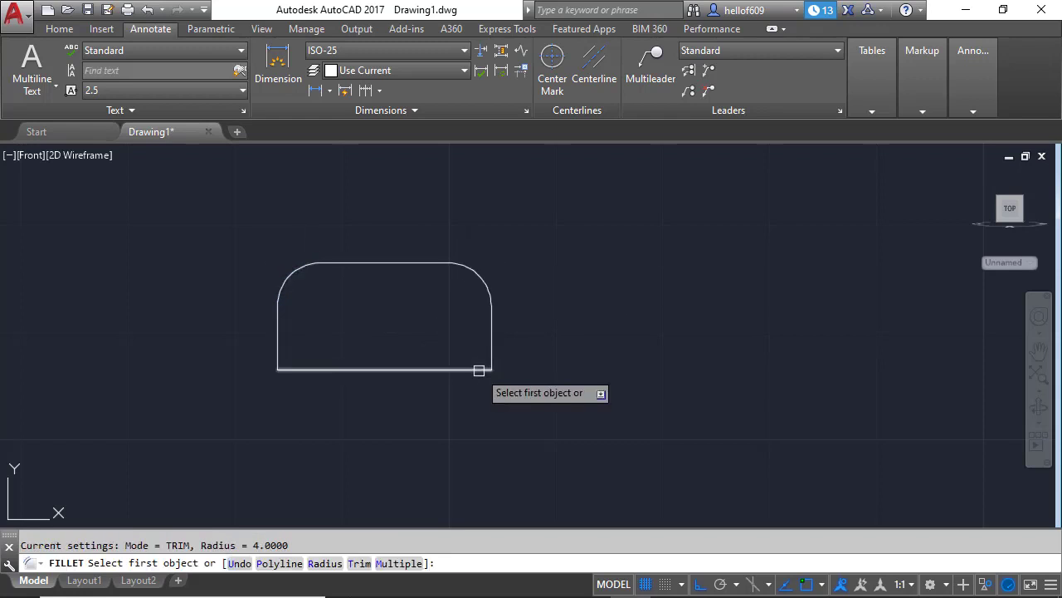
click(479, 368)
click(492, 353)
key(Return)
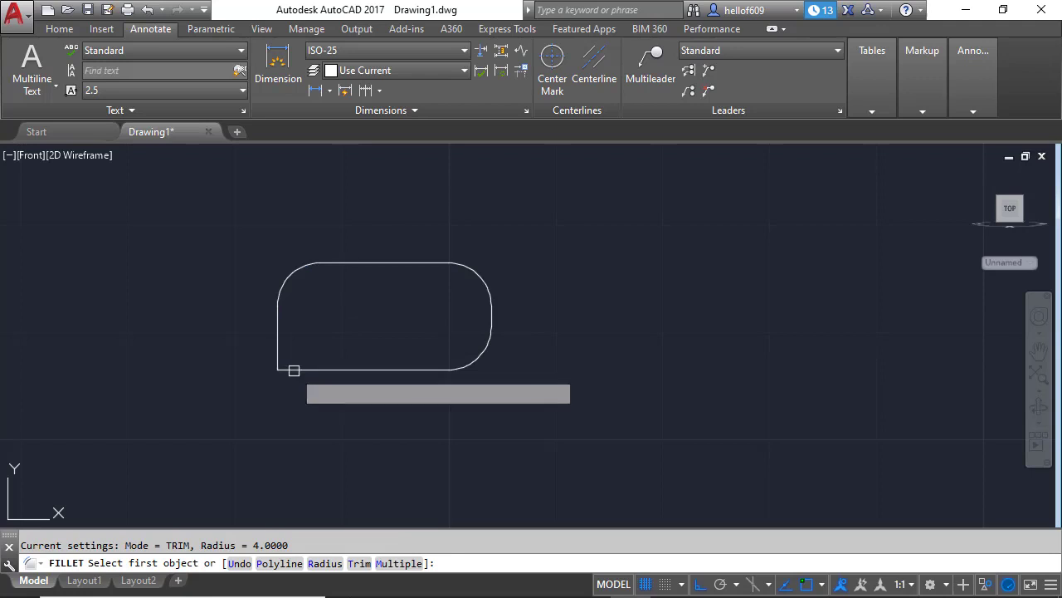
click(291, 368)
click(278, 350)
Copy the rounded rectangle 25 units horizontally to the left.
scroll(451, 374, up, 1)
scroll(517, 429, down, 3)
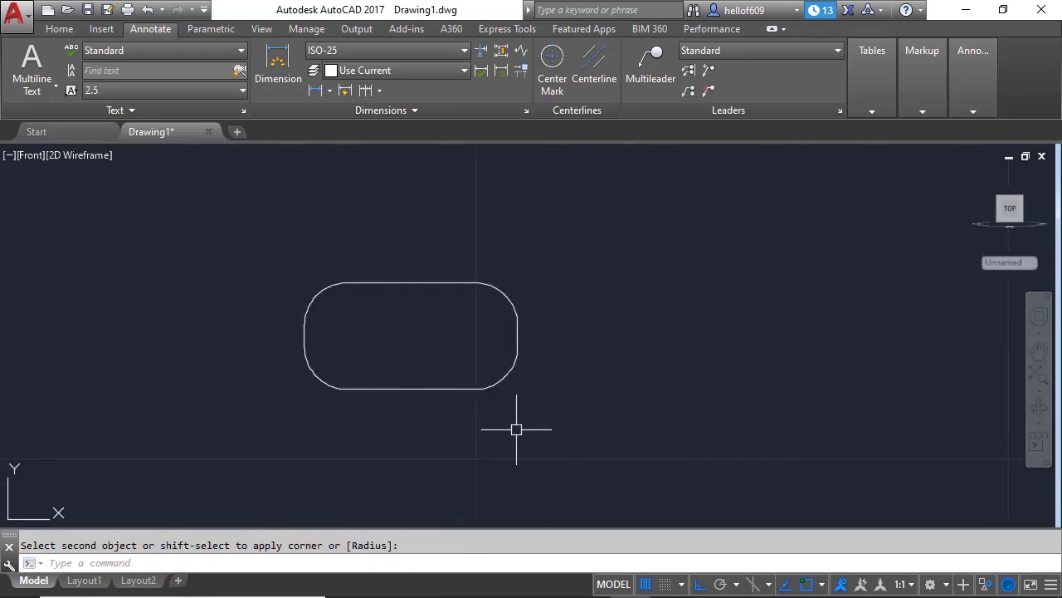
click(451, 375)
click(381, 325)
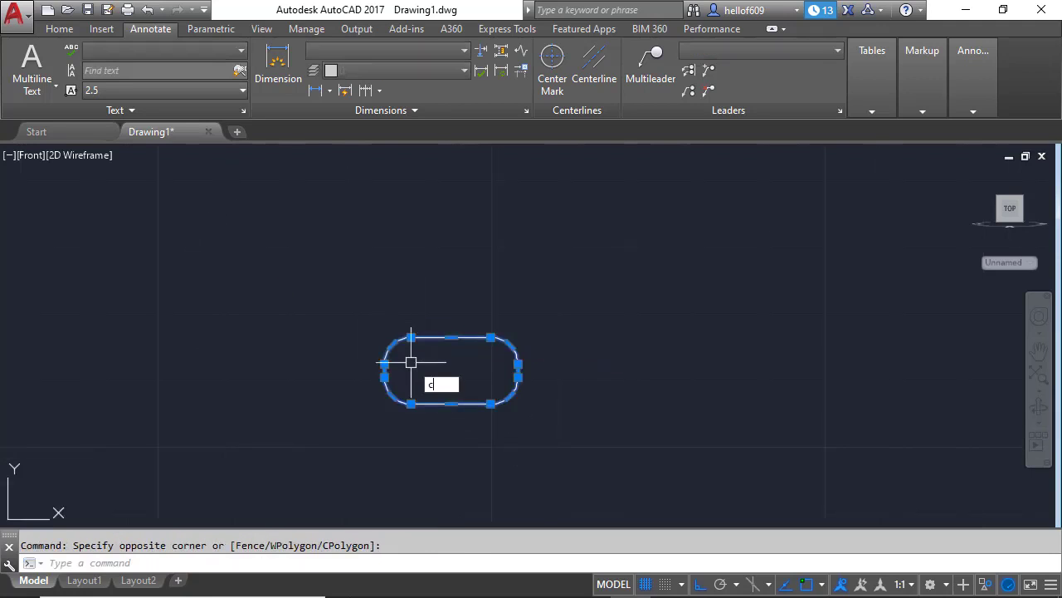
key(Return)
click(492, 370)
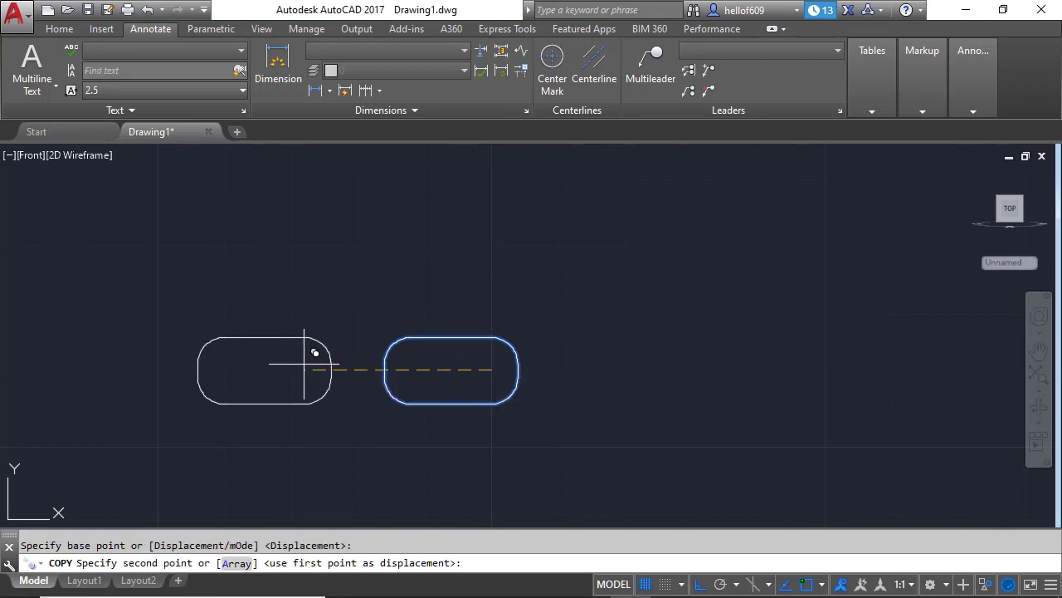
text(25)
key(Return)
key(Return)
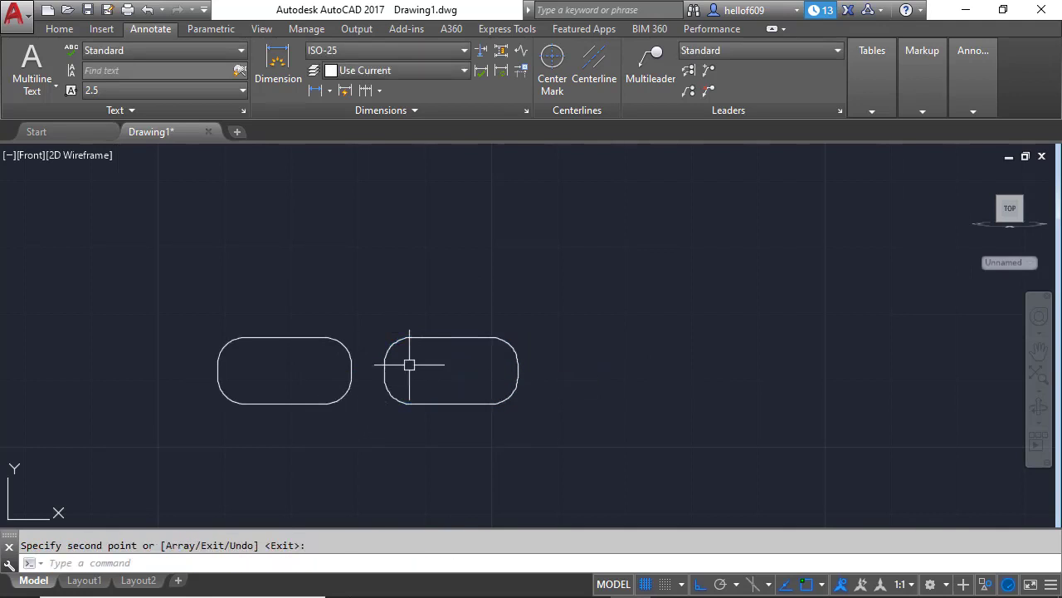
Copy the original rounded rectangle 25 units horizontally to the right.
click(411, 374)
text(co)
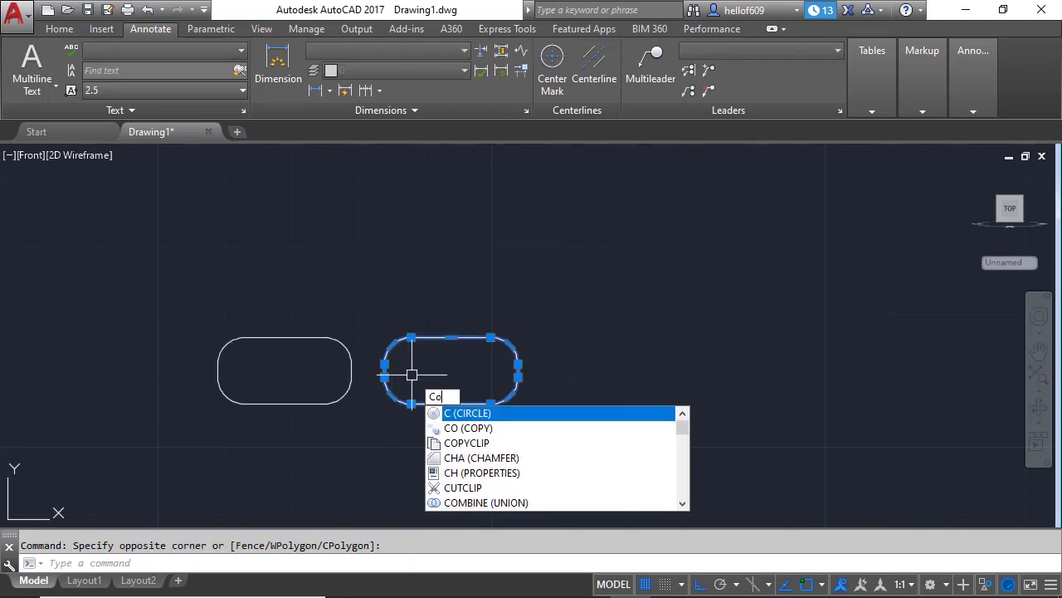
key(Return)
click(413, 365)
text(25)
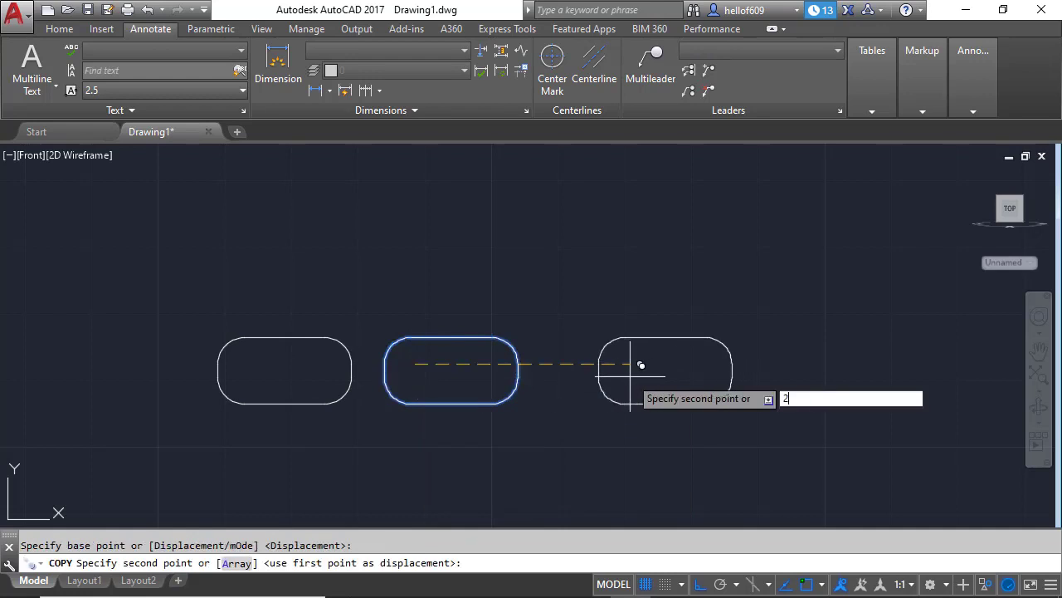
key(Return)
key(Return)
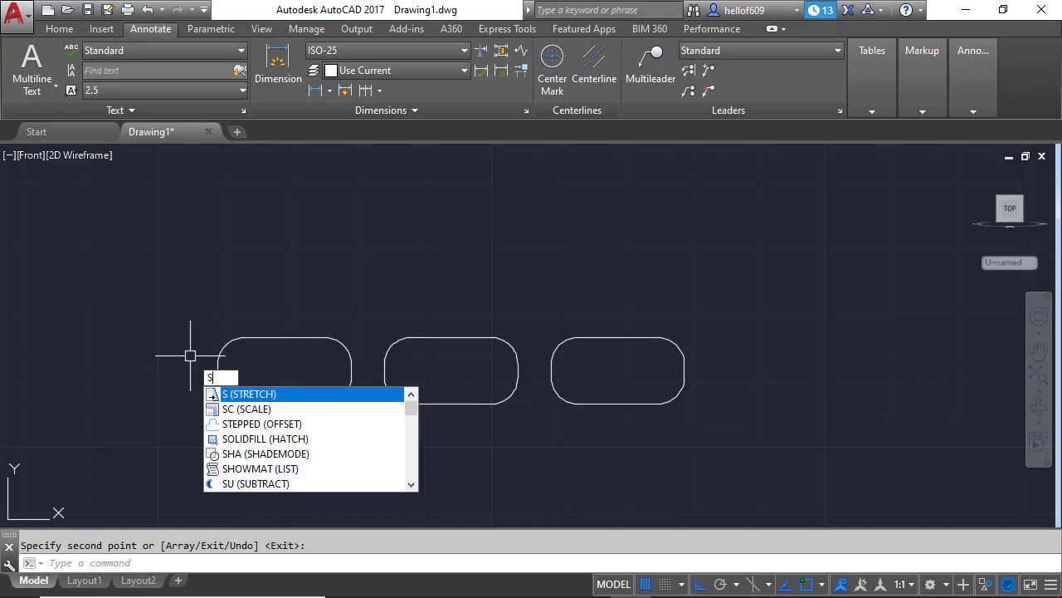
Draw a horn-shaped spline with Ortho off, from the leftmost rounded rectangle's left edge up to an outer peak and down to its top edge.
text(Spl)
key(Return)
click(218, 370)
scroll(205, 317, up, 4)
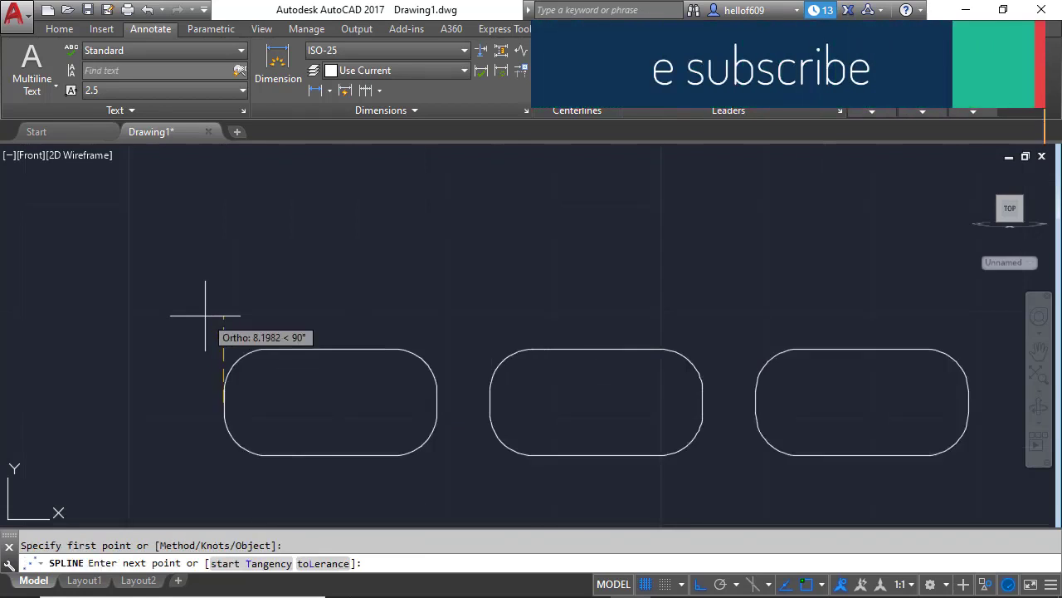
key(F8)
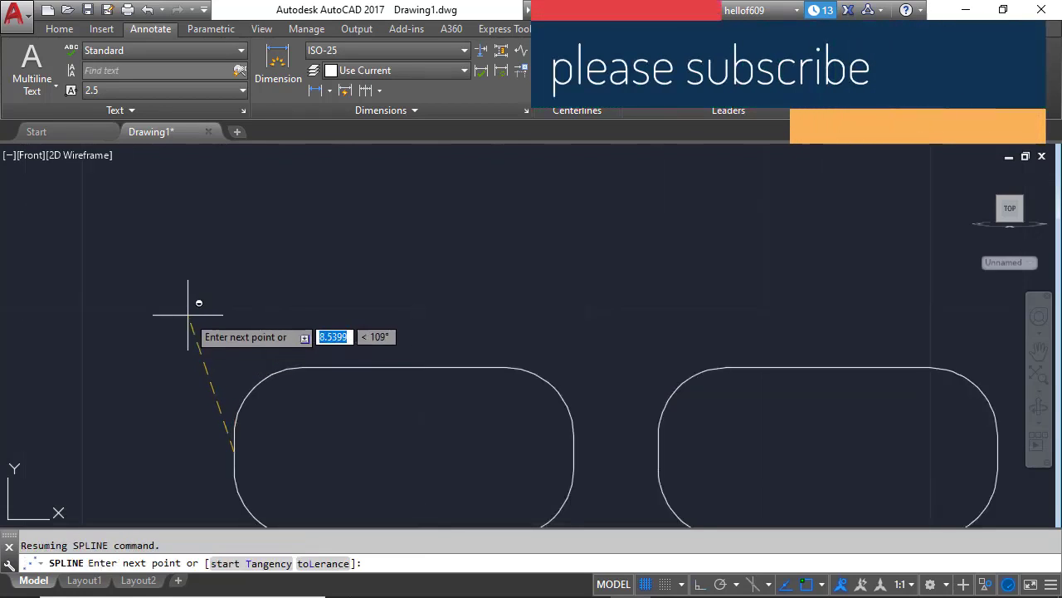
click(167, 301)
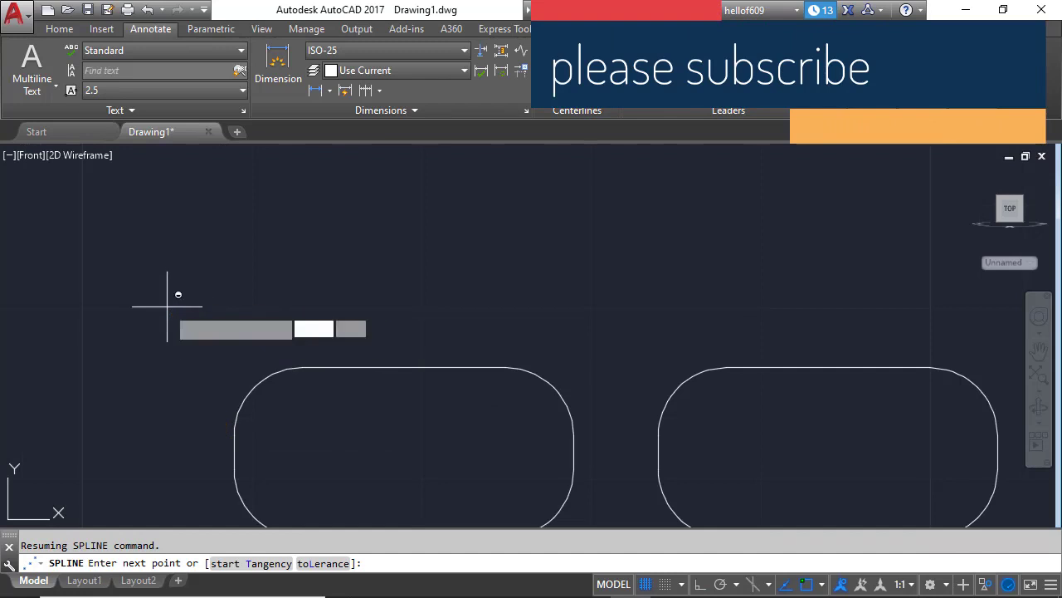
click(153, 214)
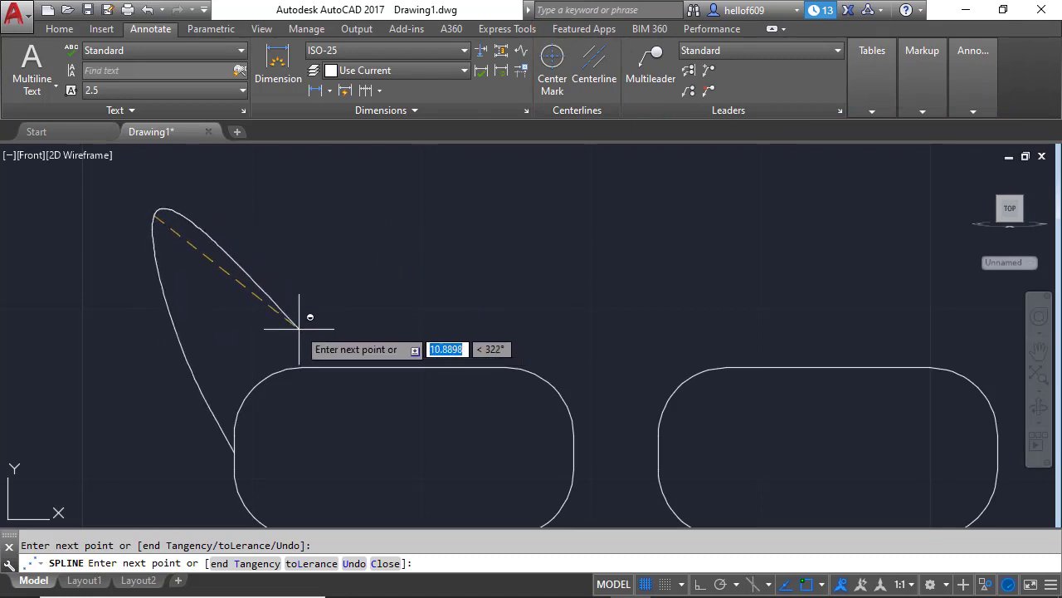
click(253, 303)
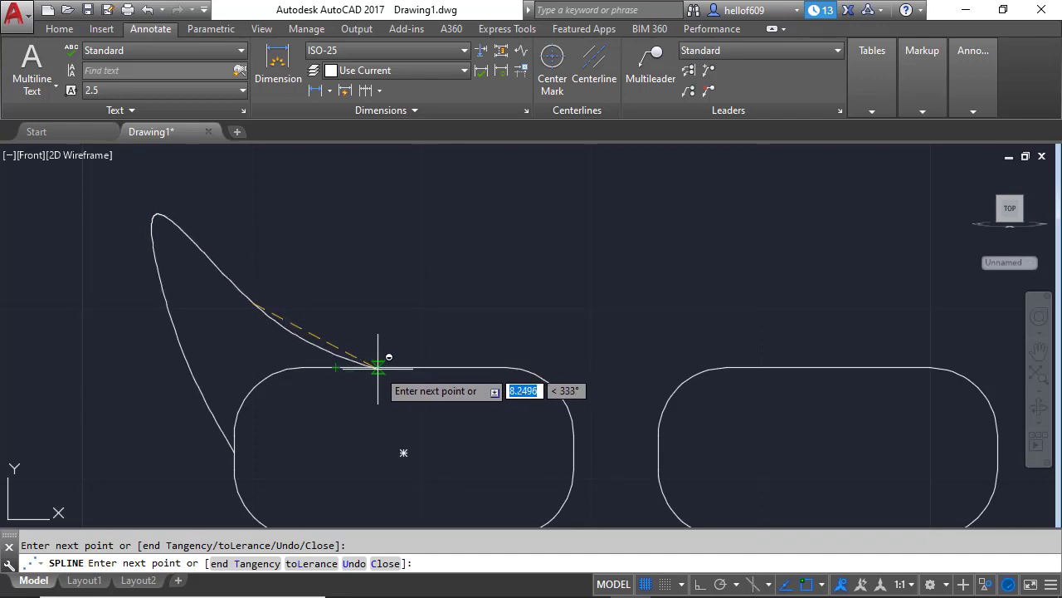
click(378, 366)
key(Return)
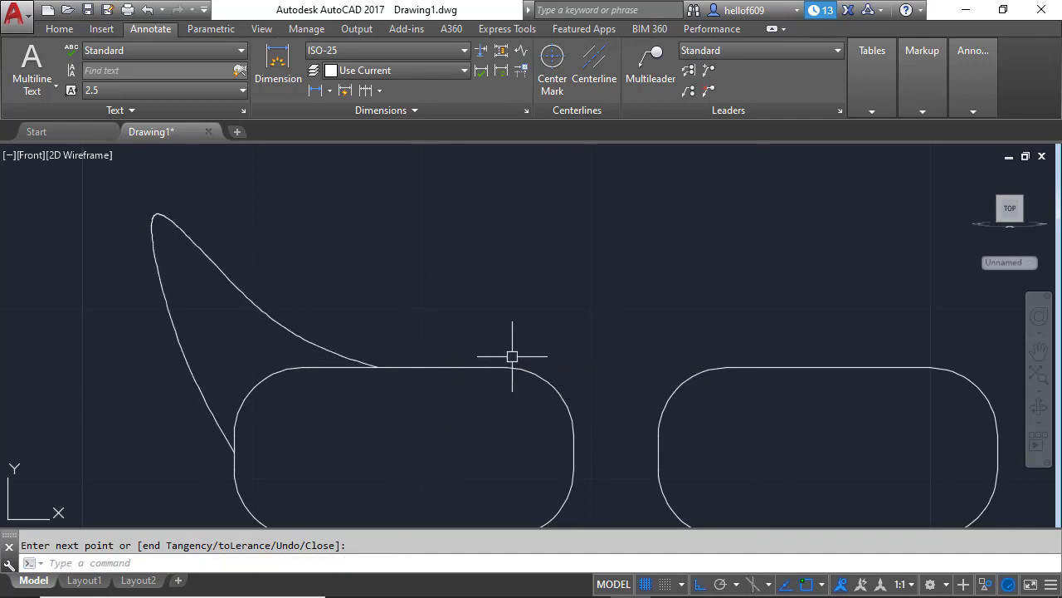
Stretch the spline's peak about 3.7 units upward and slightly right at about 66°, with Ortho off.
scroll(512, 356, down, 3)
scroll(357, 398, up, 2)
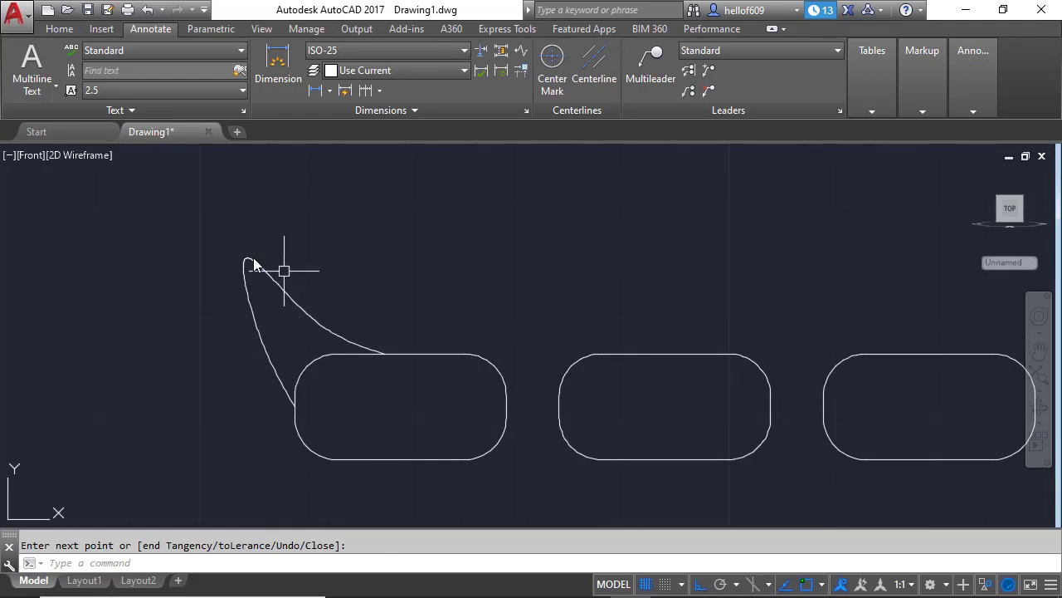
text(s)
key(Return)
click(260, 218)
click(207, 296)
click(337, 230)
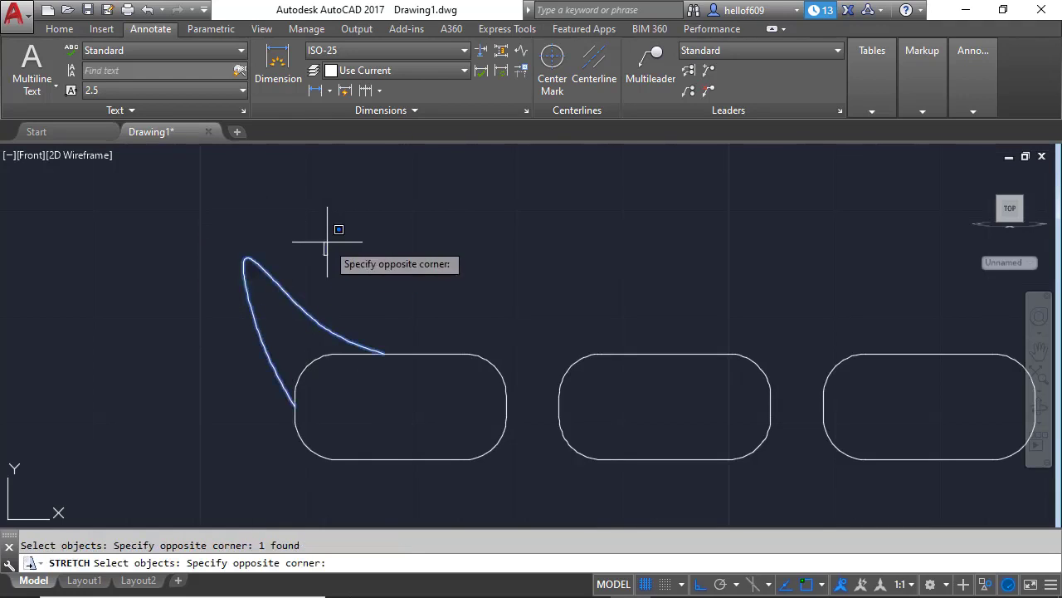
click(412, 278)
key(Return)
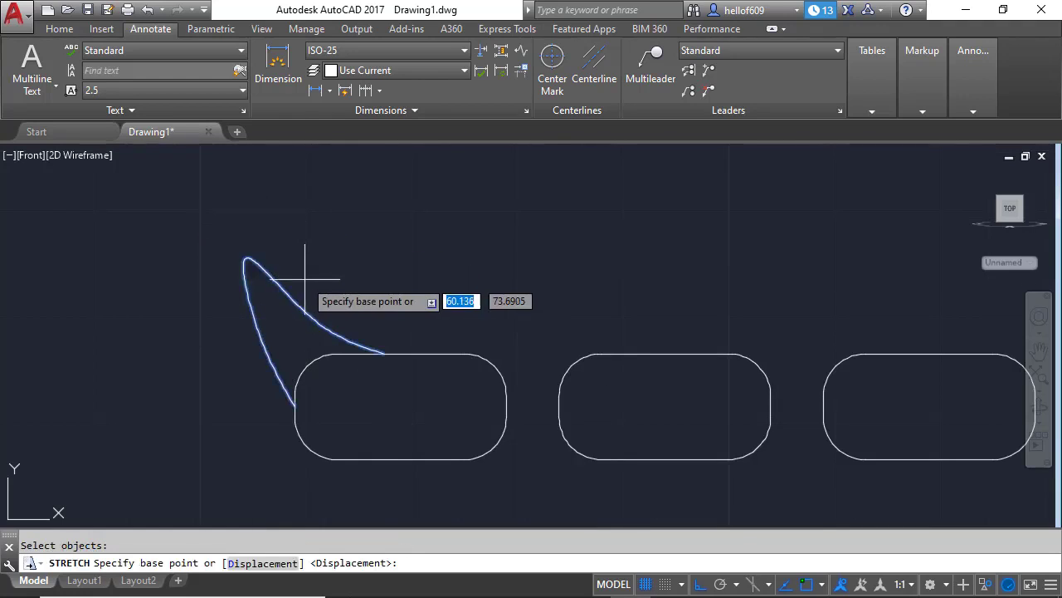
click(245, 243)
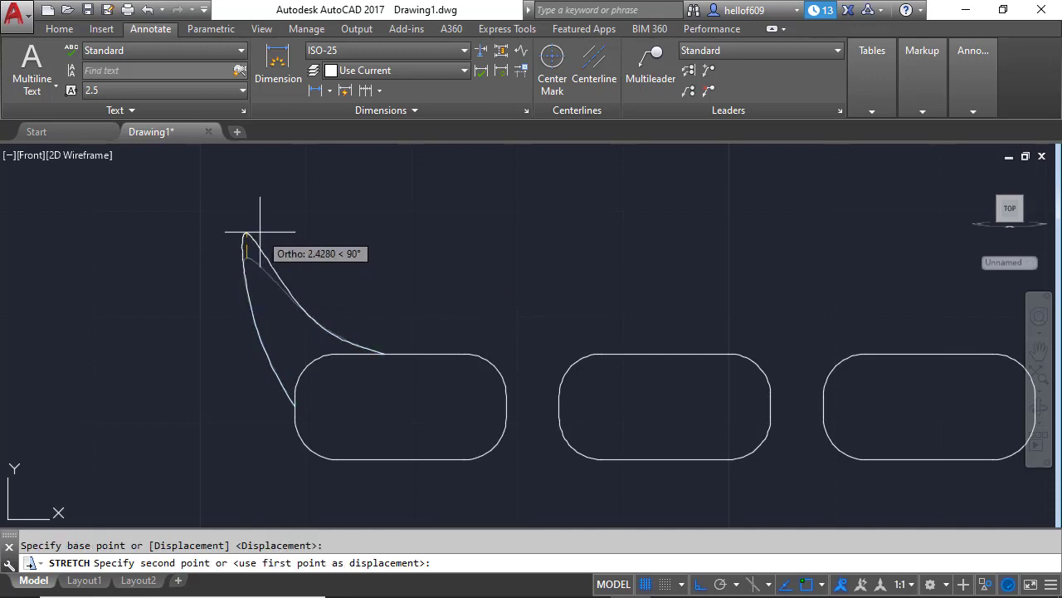
key(F8)
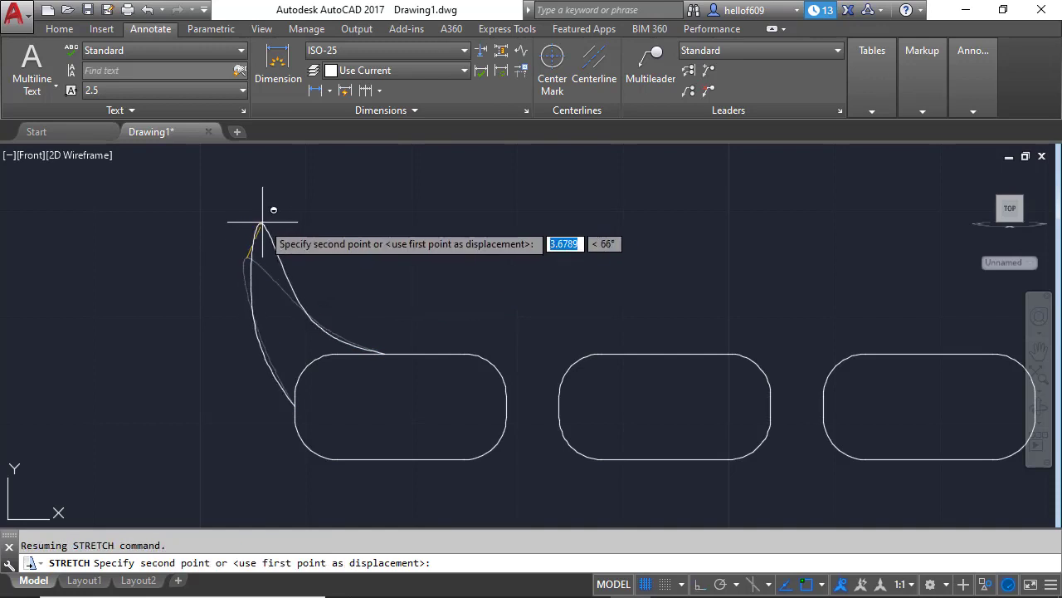
click(262, 224)
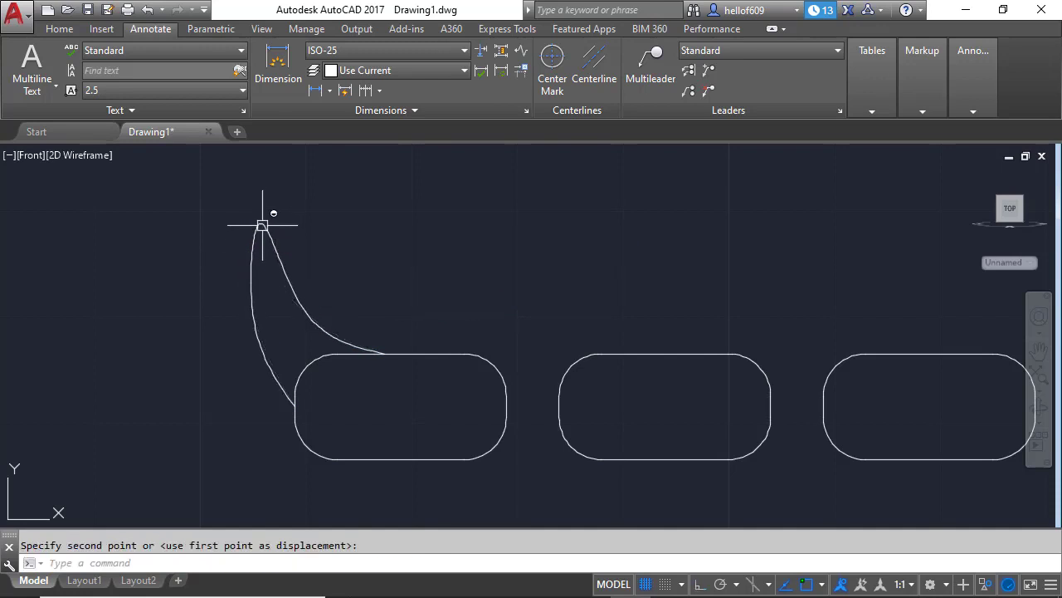
Stretch the fit point on the spline's inner curve about 1.9 units down and to the right at about 324°.
key(Return)
click(324, 295)
click(290, 333)
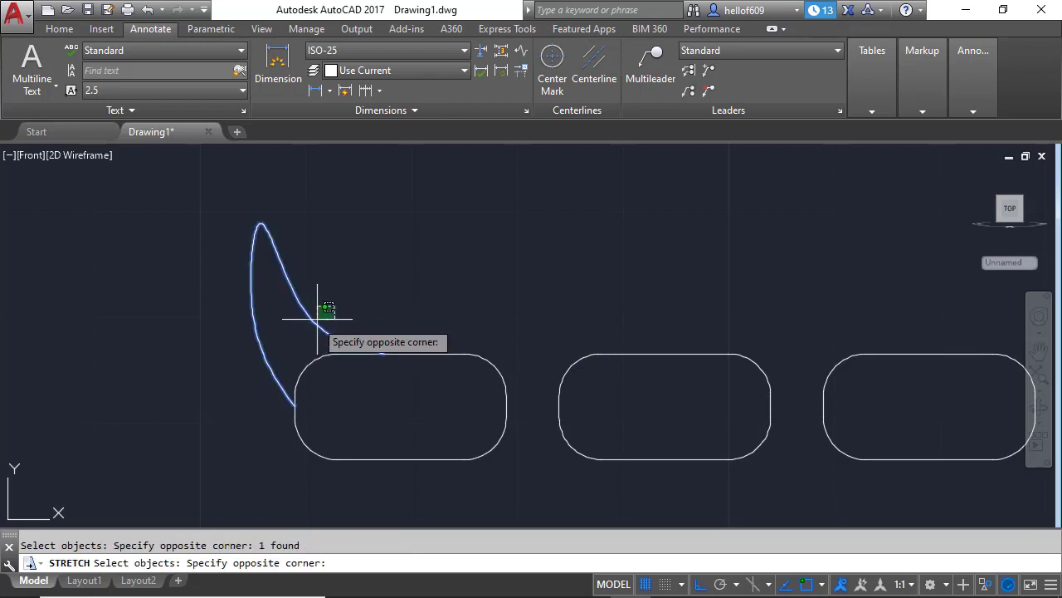
click(323, 306)
key(Return)
click(316, 324)
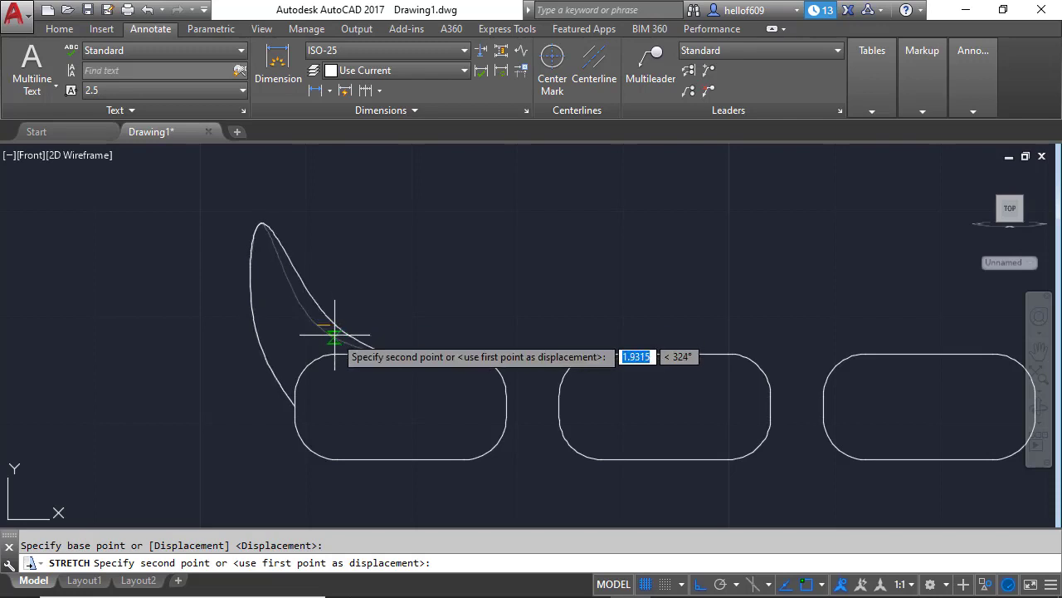
click(335, 335)
Adjust the fit point midway along the spline's outer curve slightly by grip stretching.
scroll(361, 380, down, 3)
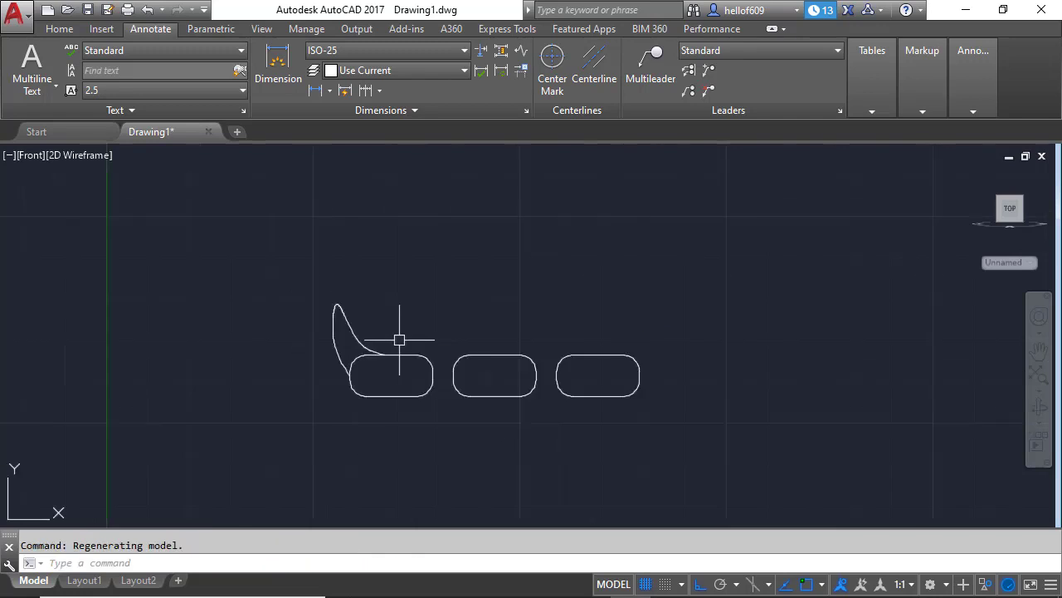
scroll(398, 341, up, 2)
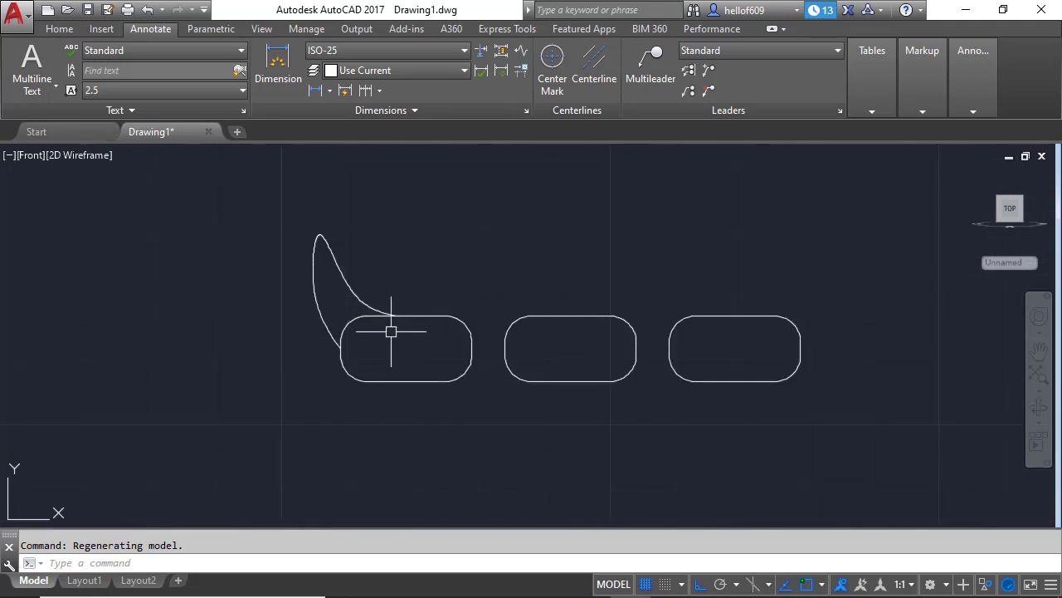
scroll(391, 331, up, 2)
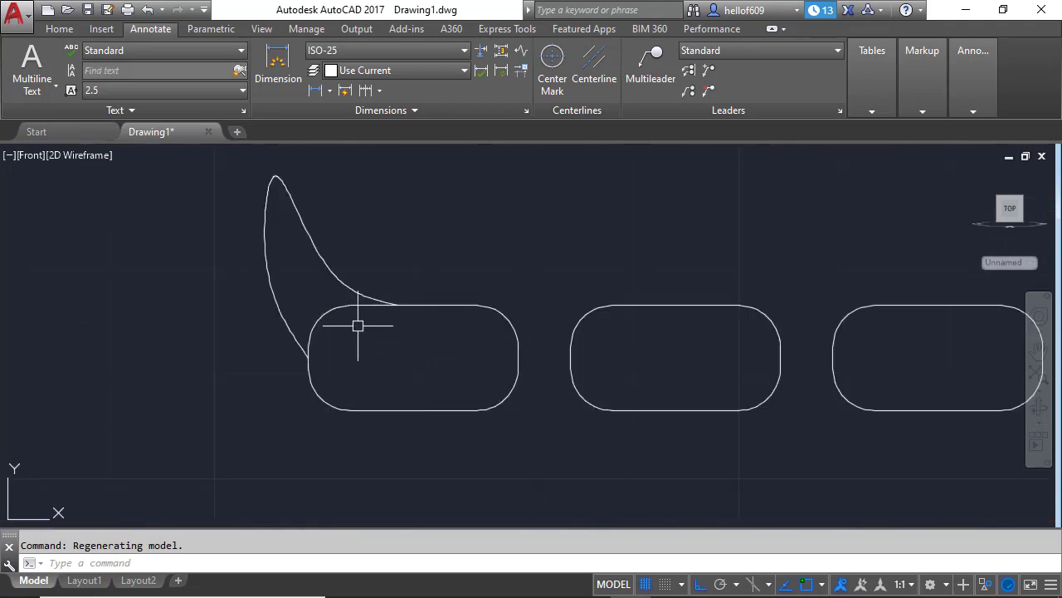
click(265, 271)
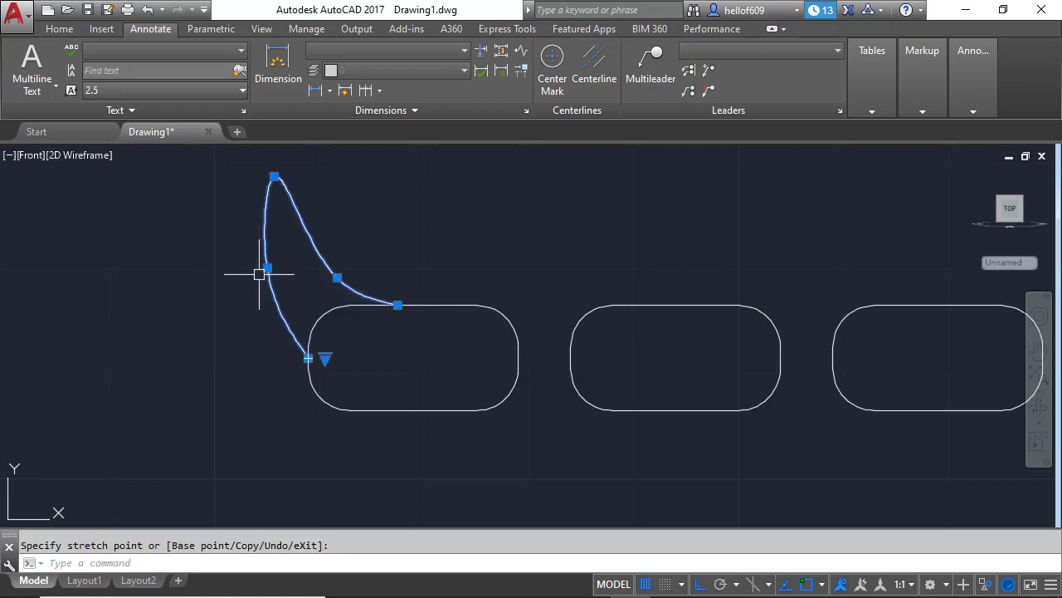
scroll(263, 282, up, 2)
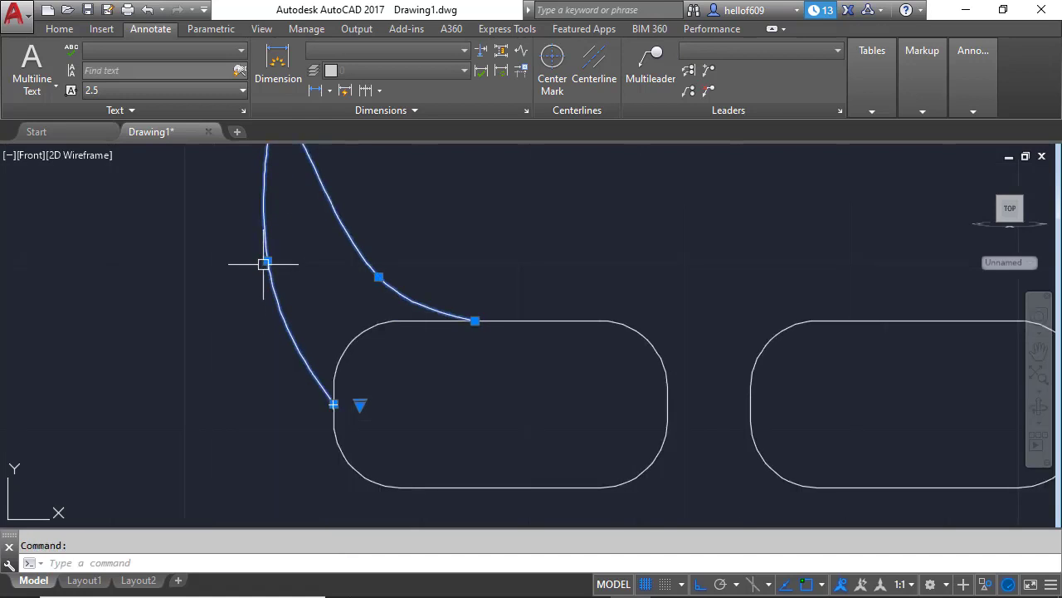
scroll(262, 260, up, 6)
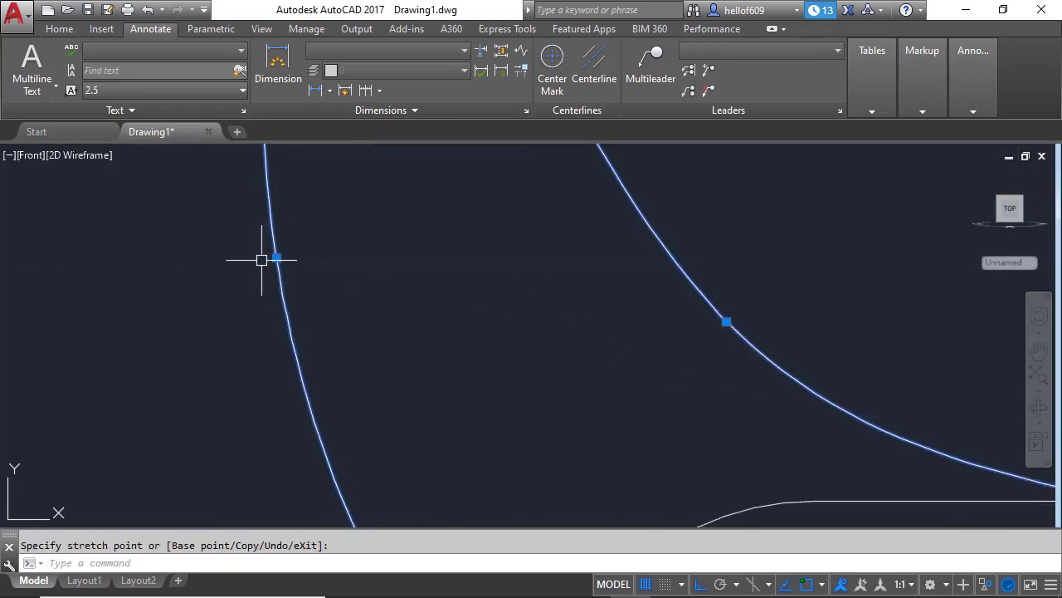
scroll(254, 290, down, 8)
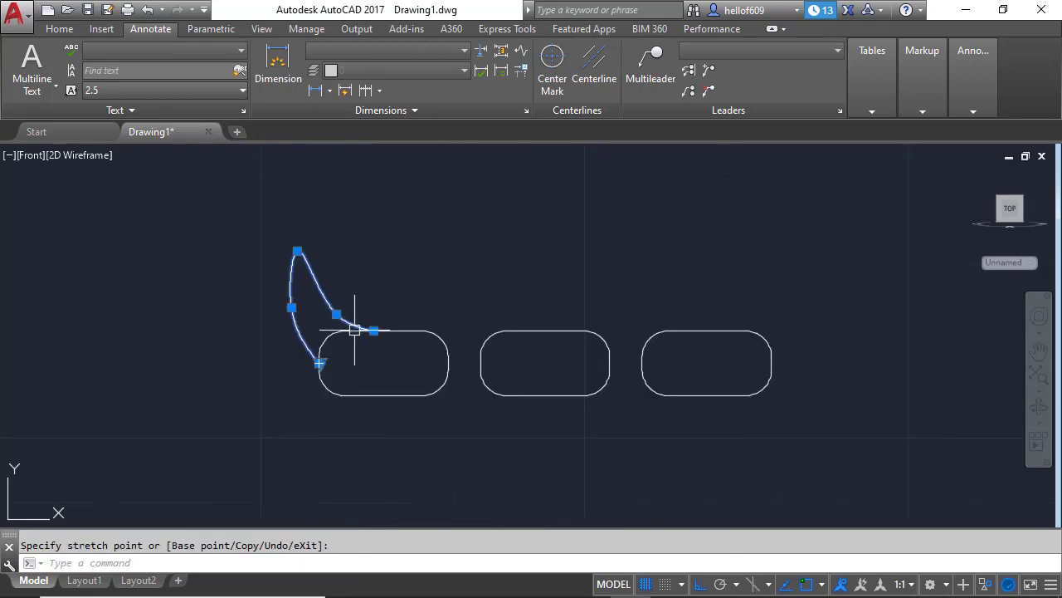
key(Escape)
key(Escape)
scroll(347, 338, up, 2)
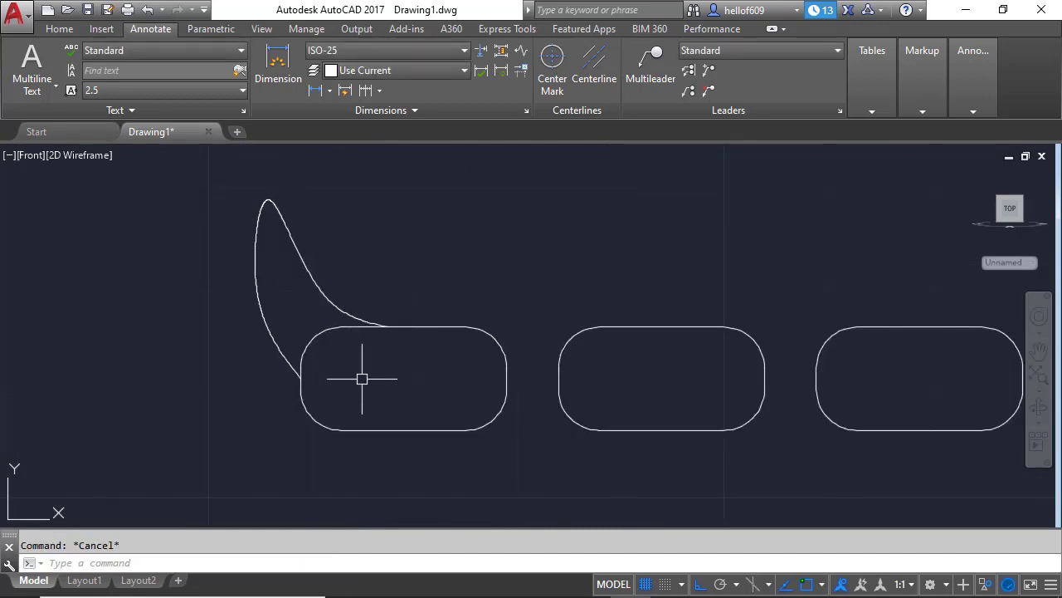
Trim away the leftmost rounded rectangle's corner and edge segments that lie inside the horn-shaped spline.
scroll(357, 368, down, 2)
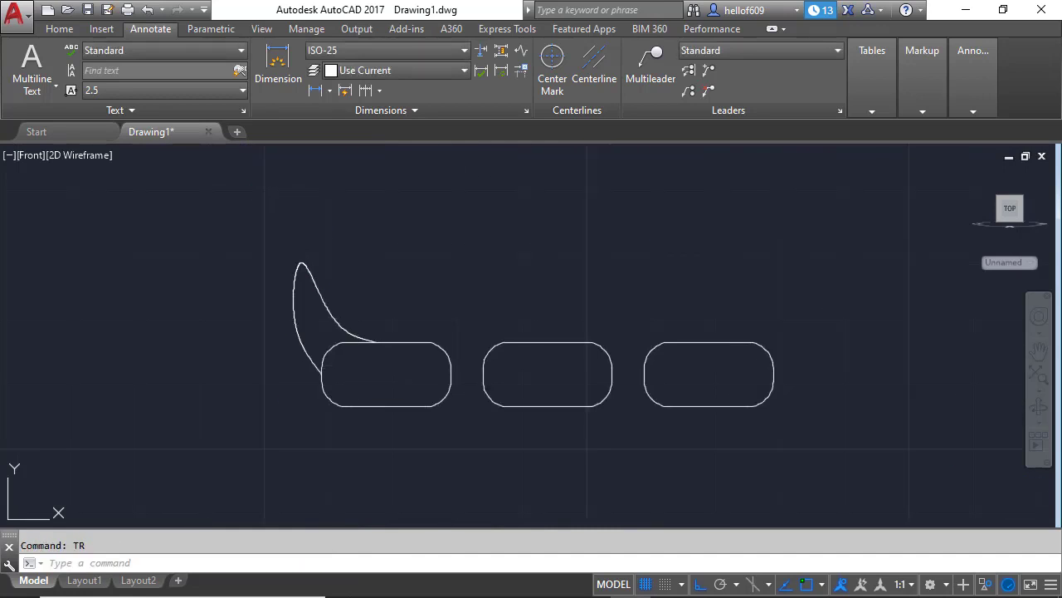
click(406, 281)
click(291, 370)
key(Return)
click(329, 352)
scroll(330, 358, up, 2)
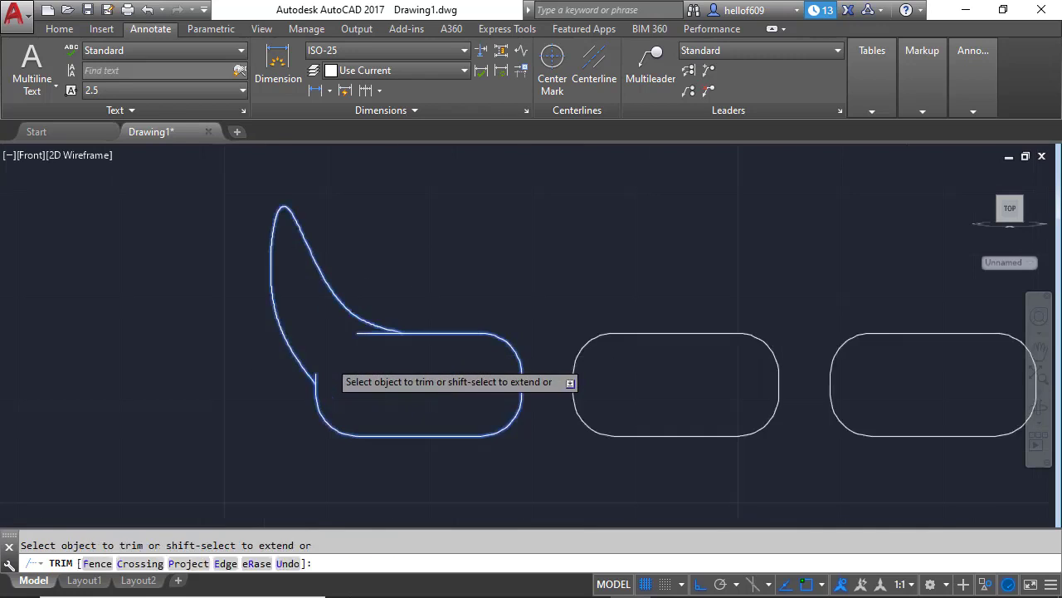
click(374, 324)
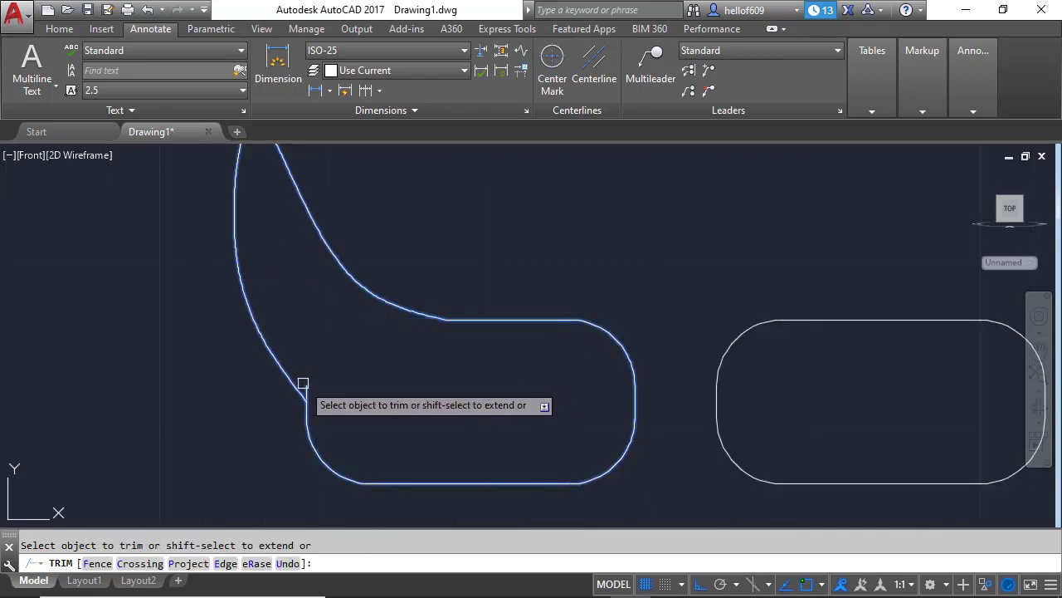
click(305, 384)
scroll(309, 380, down, 3)
key(Return)
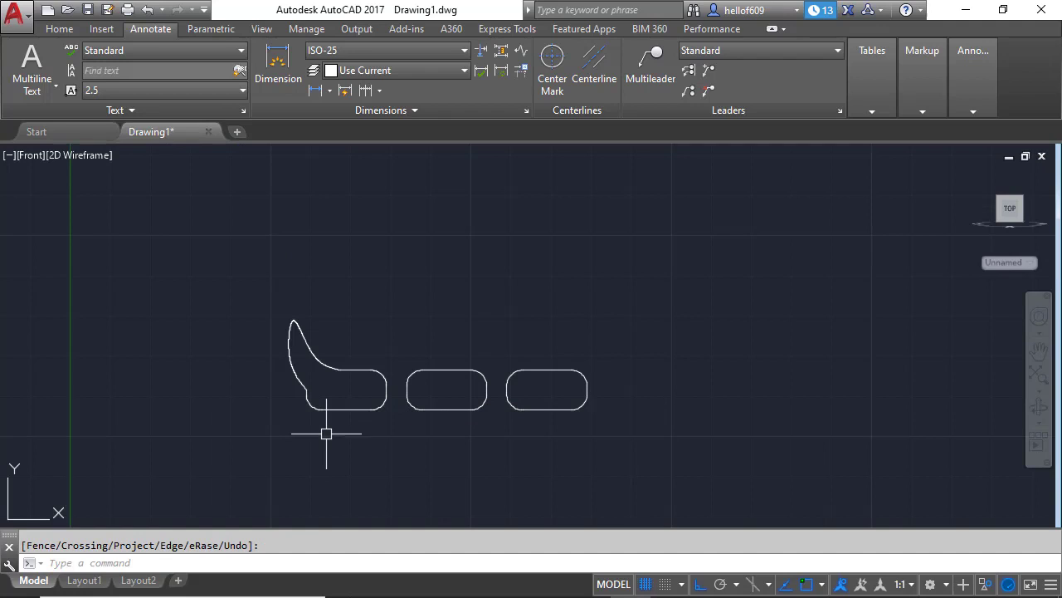
Join the horn-shaped spline and the trimmed leftmost rounded rectangle into one closed profile.
scroll(326, 433, up, 2)
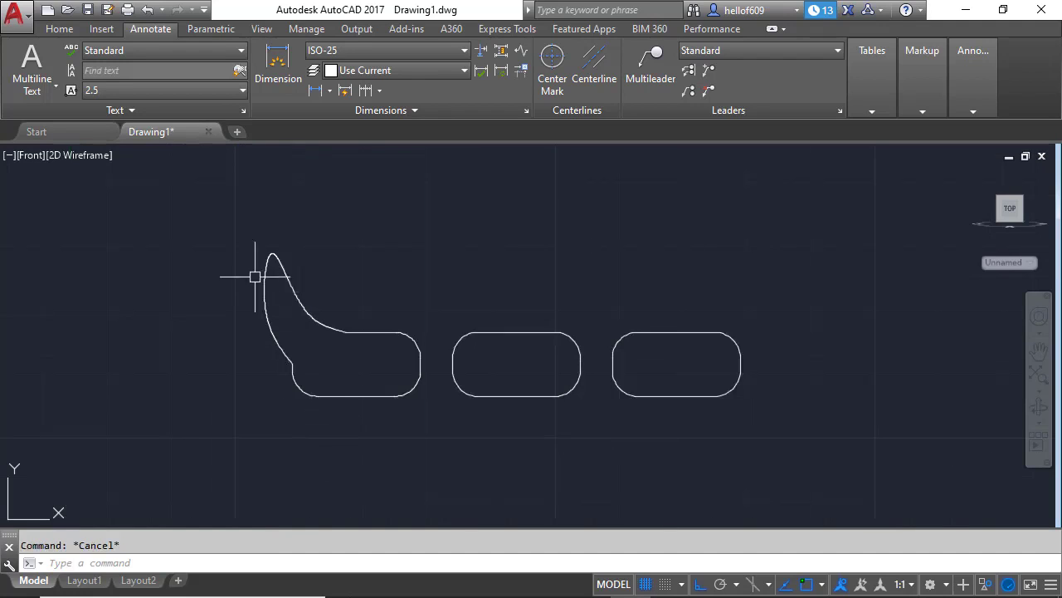
click(238, 244)
click(441, 421)
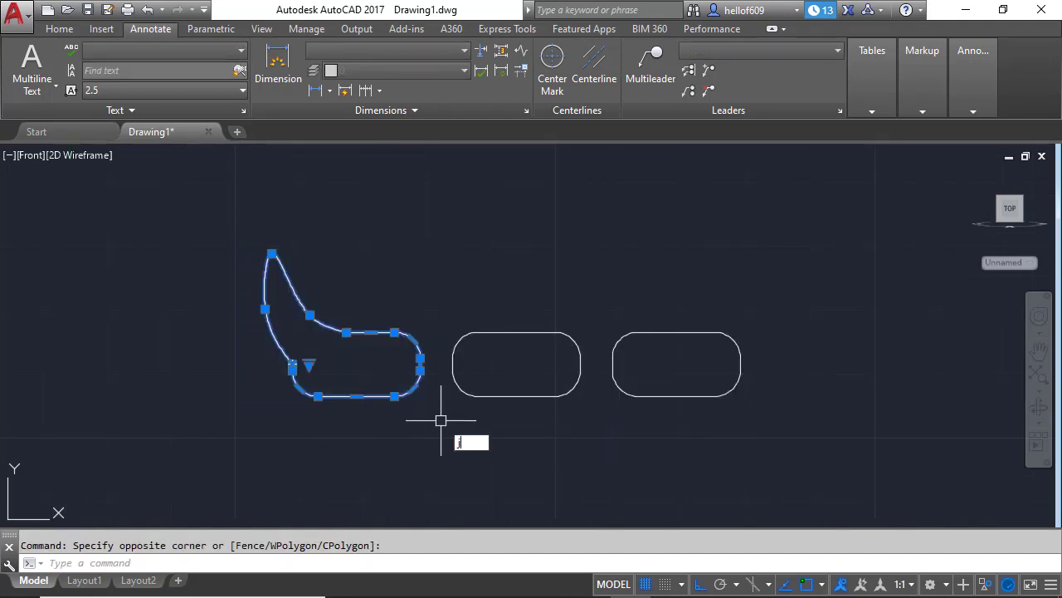
key(Return)
click(404, 395)
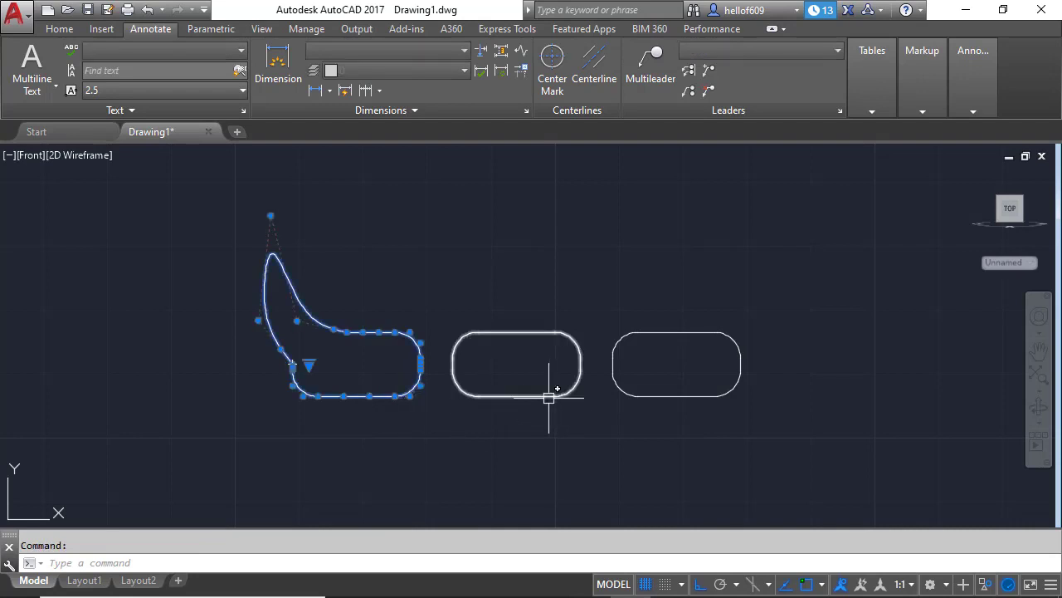
key(Escape)
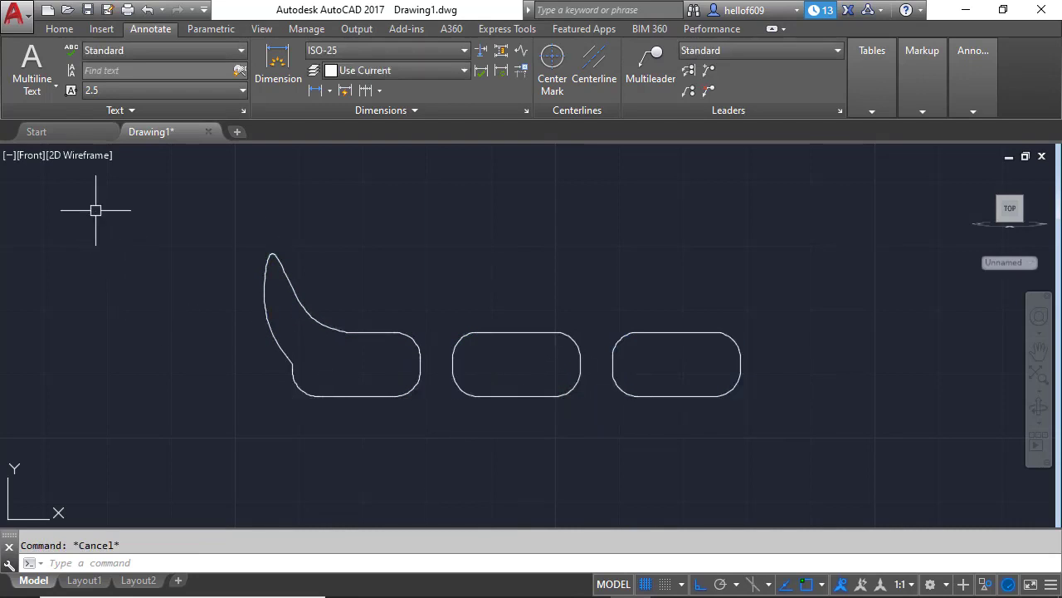
In the SW Isometric view, move the middle rounded rectangle 25 units along negative X onto the horned profile.
click(35, 161)
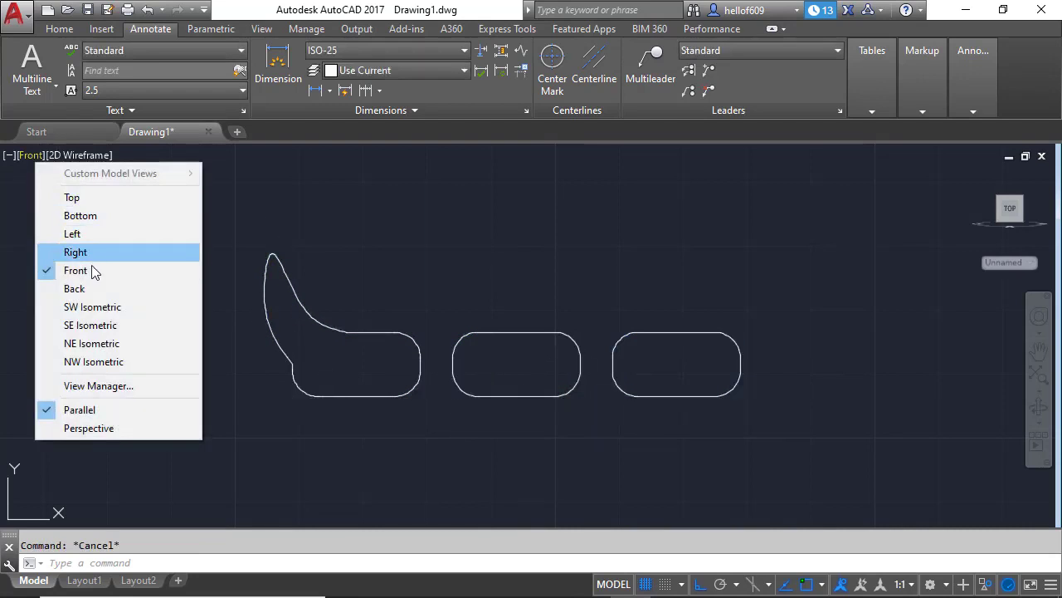
click(103, 306)
scroll(384, 323, down, 4)
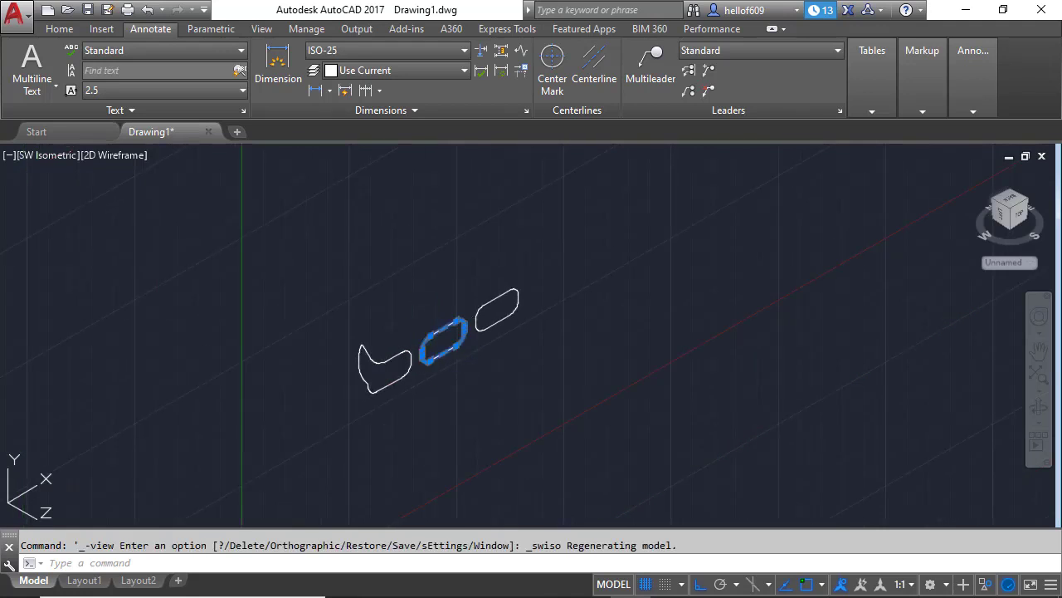
key(Return)
click(536, 360)
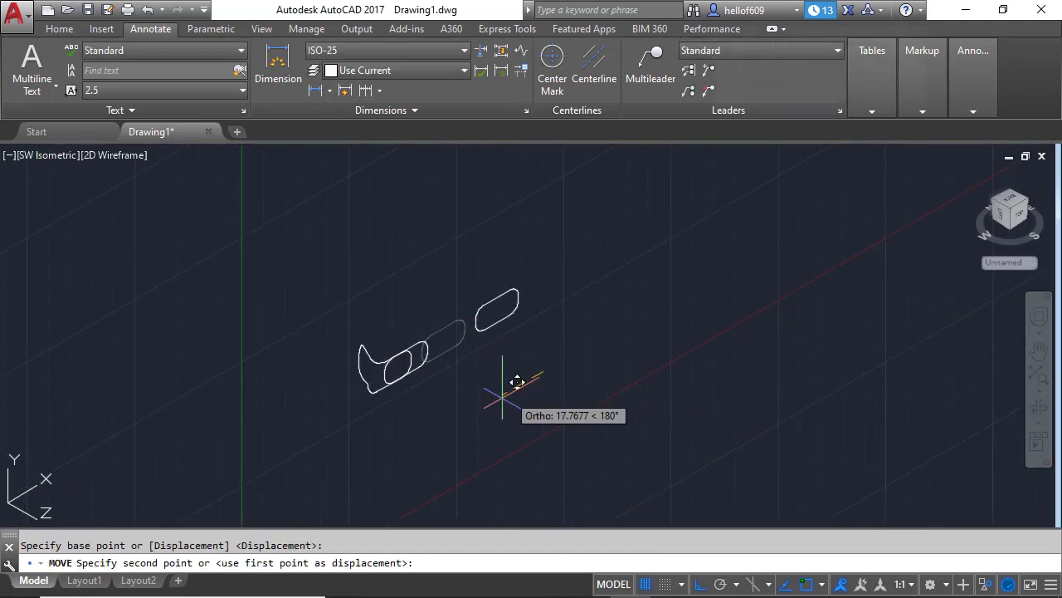
text(25)
key(Return)
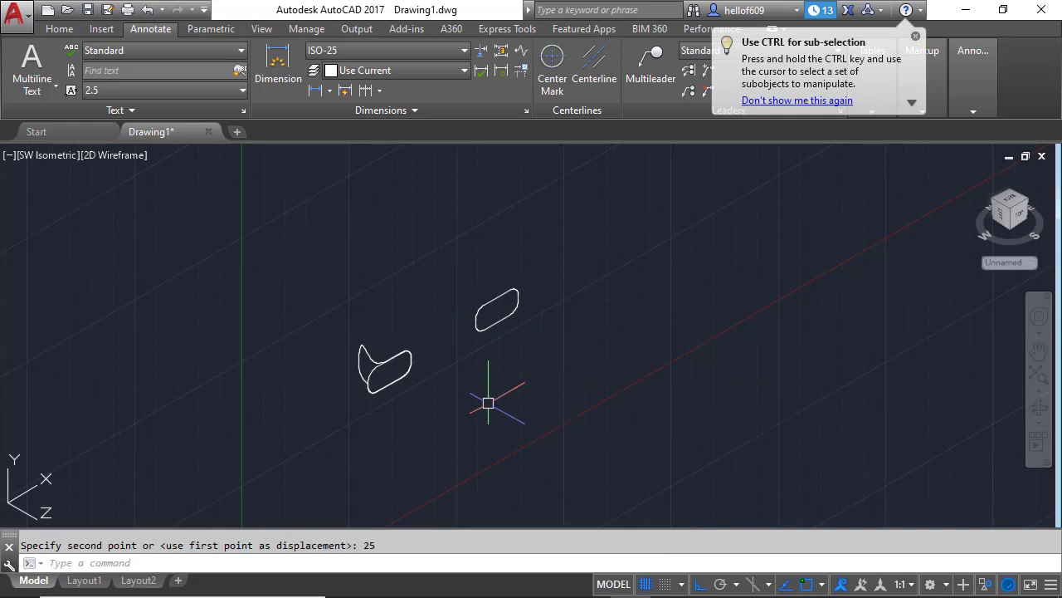
Move the remaining separate rounded rectangle 50 units along negative X onto the horned profile.
click(440, 275)
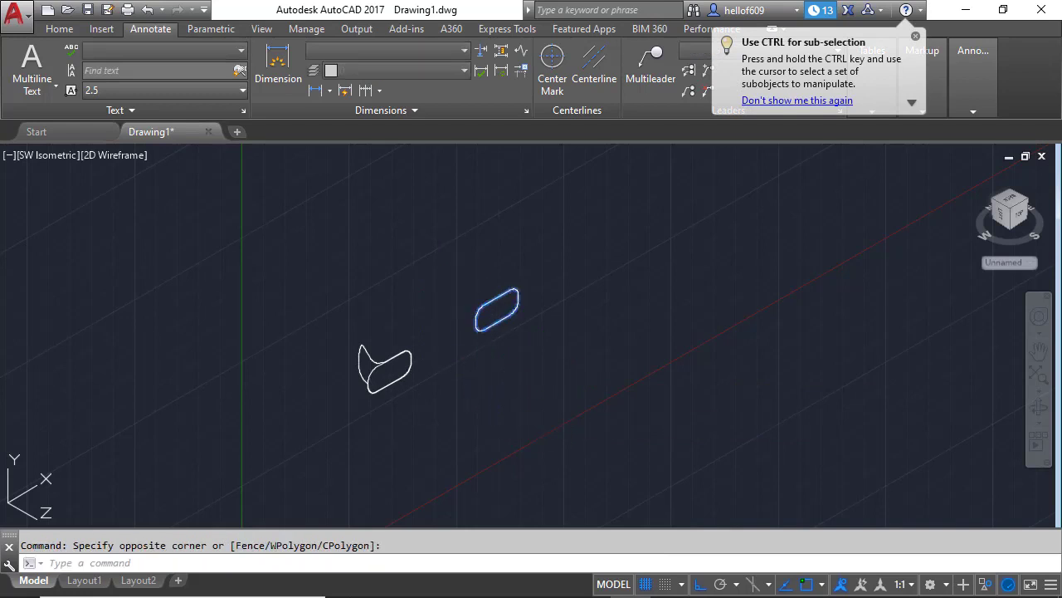
text(m)
key(Return)
click(551, 383)
text(50)
key(Return)
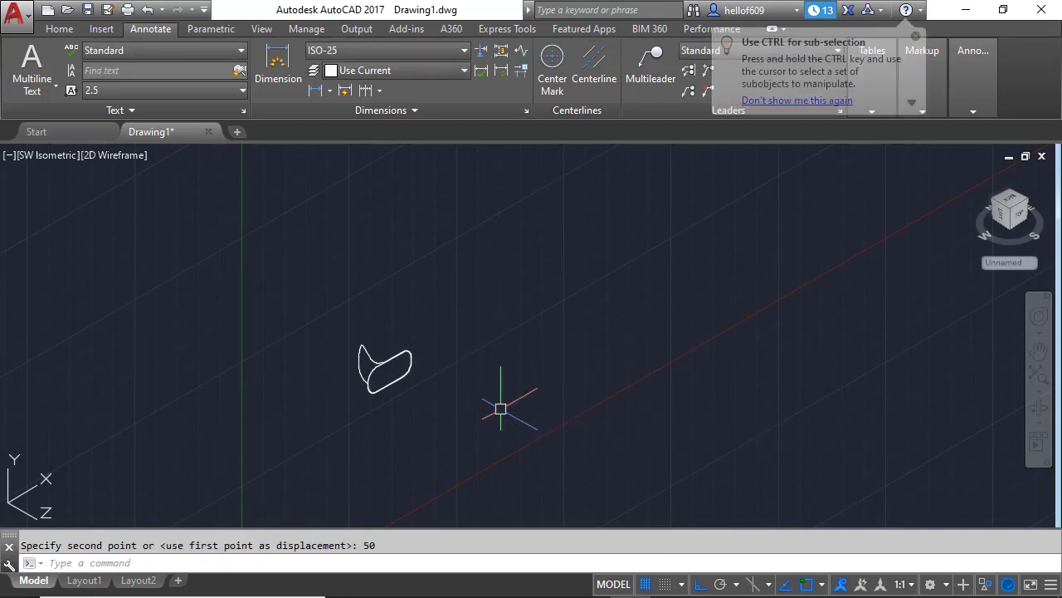
Move one of the overlapping rounded rectangles 20 units along positive Z, in front of the horned profile.
scroll(314, 377, up, 3)
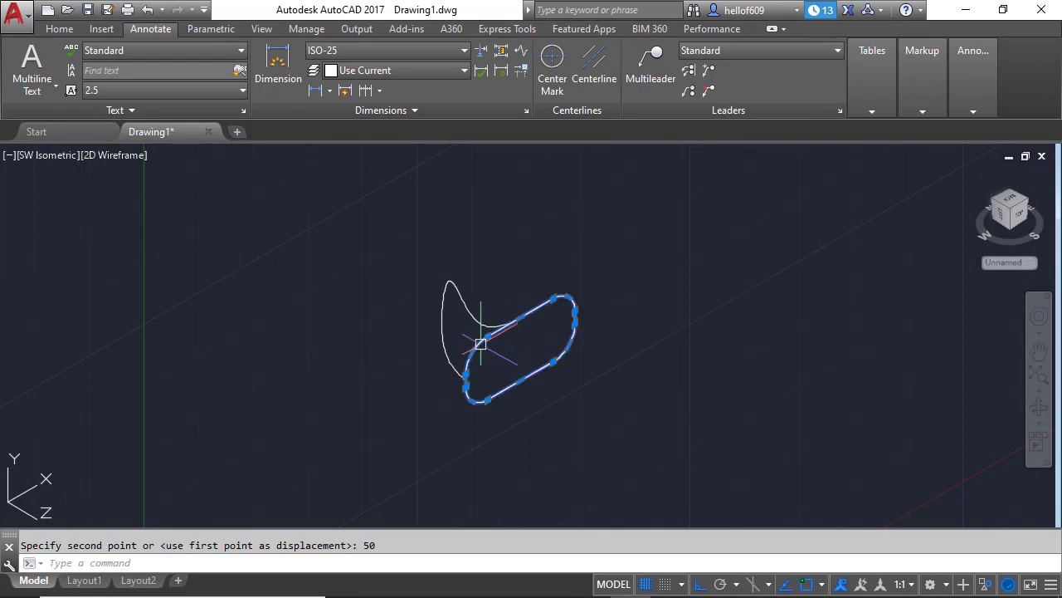
key(Return)
text(m)
key(Return)
click(616, 330)
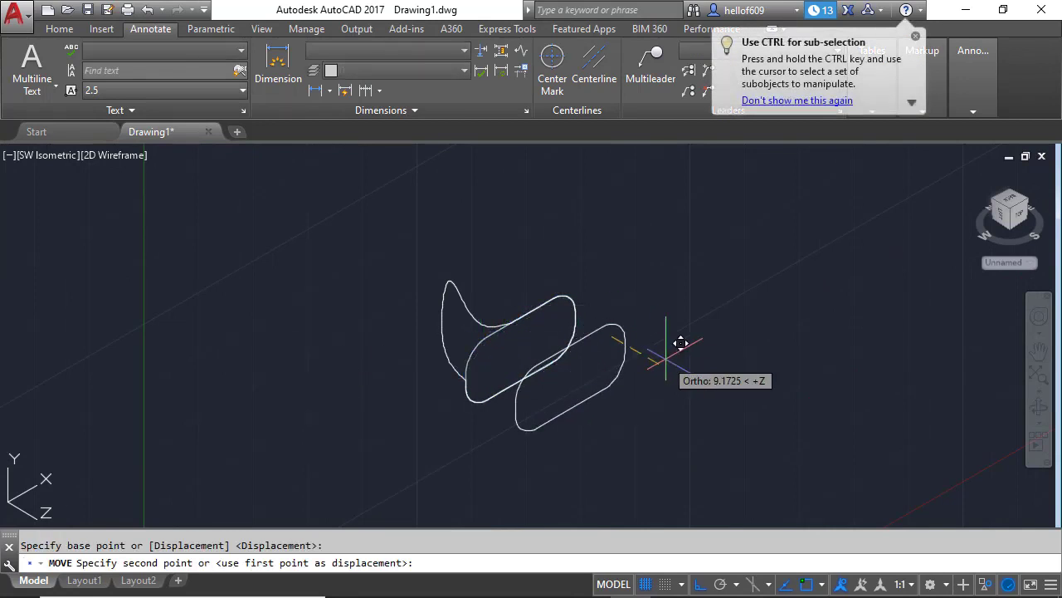
text(20)
key(Return)
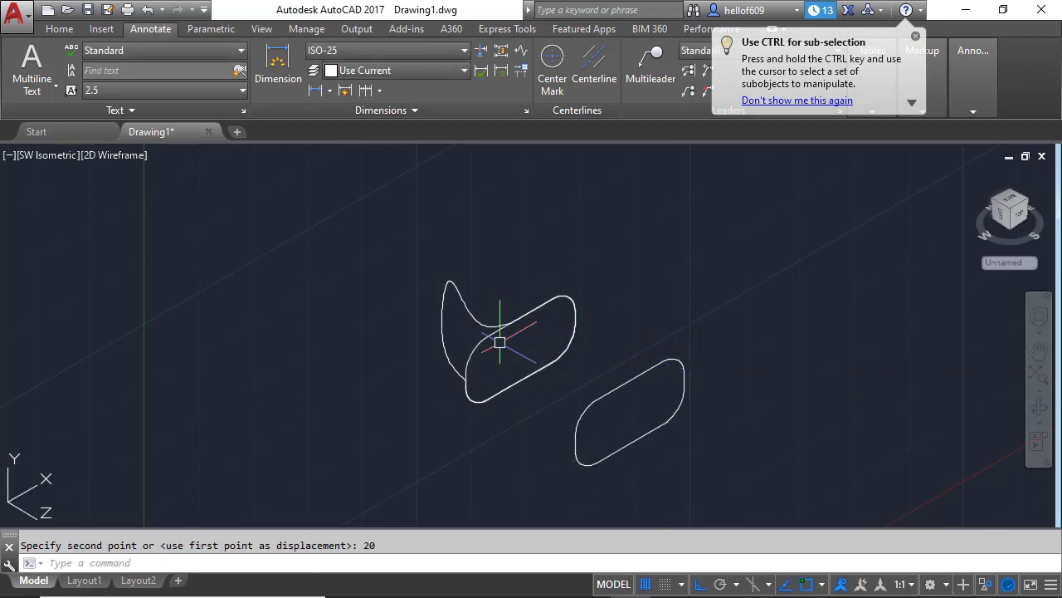
Move the other rounded rectangle 20 units along negative Z, behind the horned profile.
click(473, 350)
text(m)
key(Return)
click(384, 376)
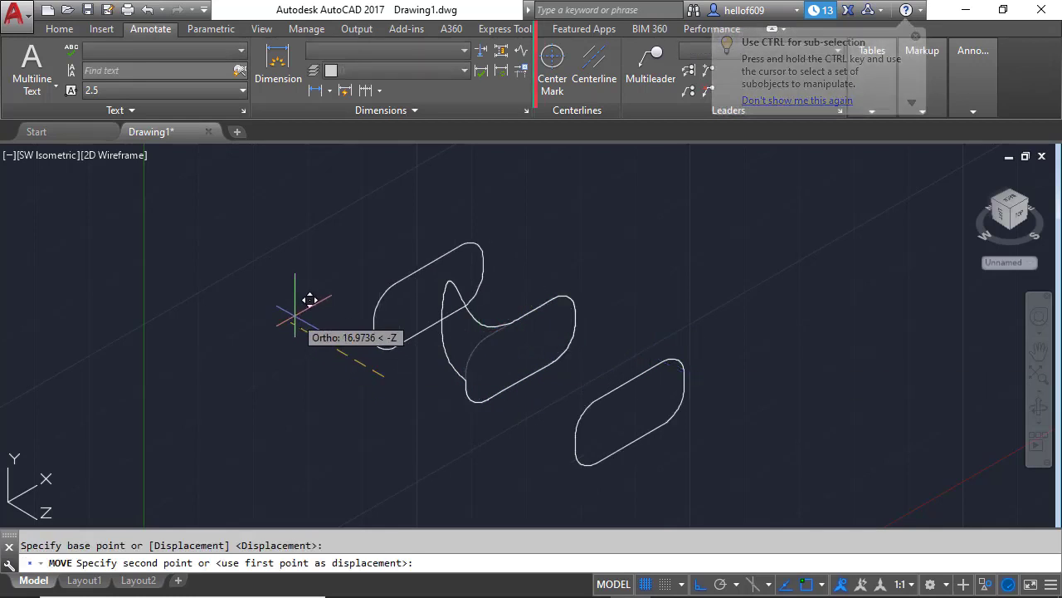
text(20)
key(Return)
key(Escape)
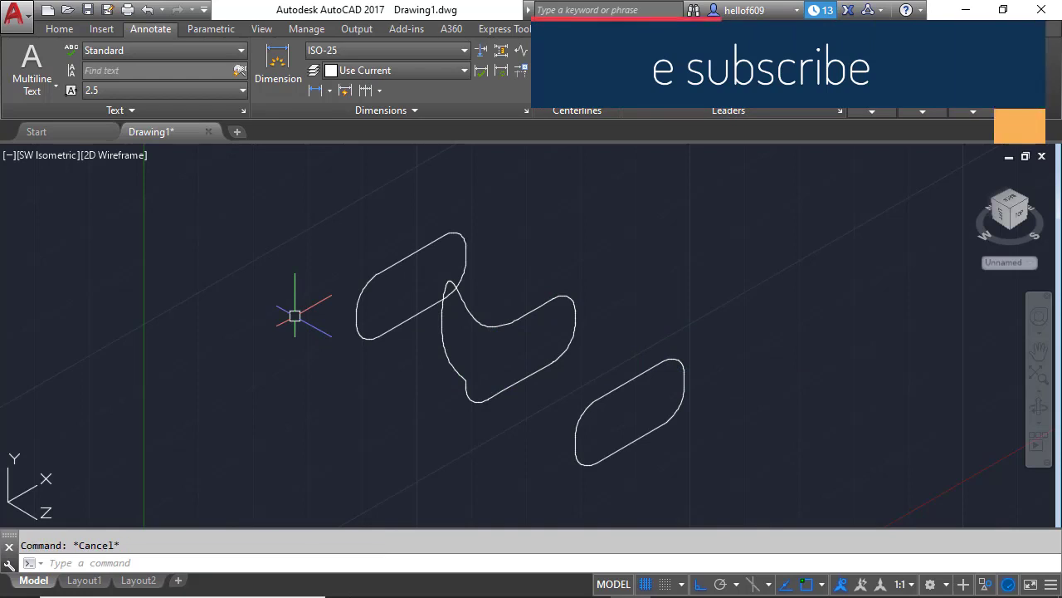
Loft from the front rounded rectangle through the horned profile to the rear rounded rectangle, using Cross sections only.
text(LOFT)
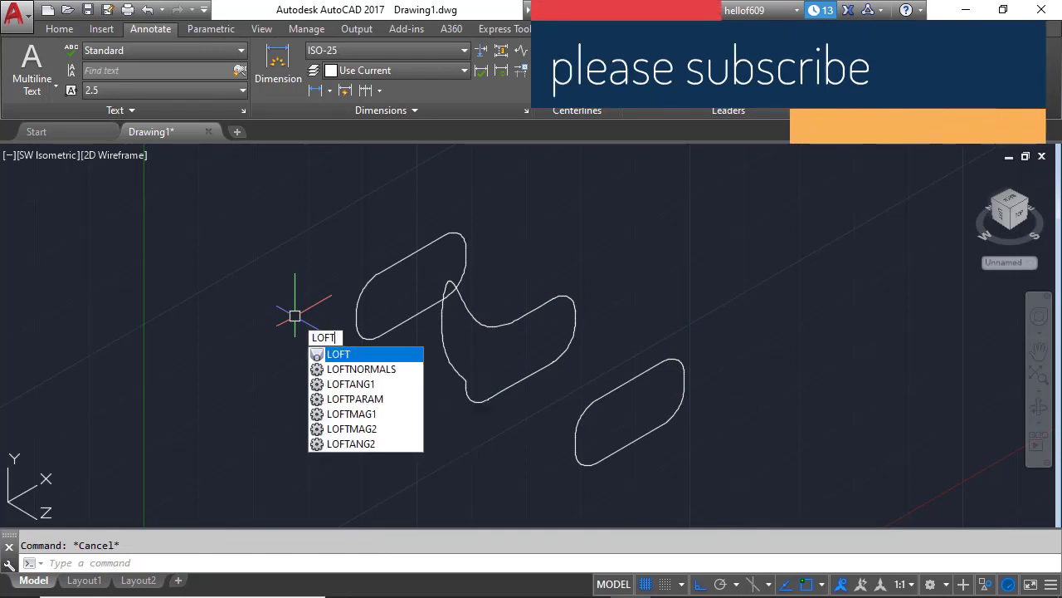
key(Return)
click(608, 392)
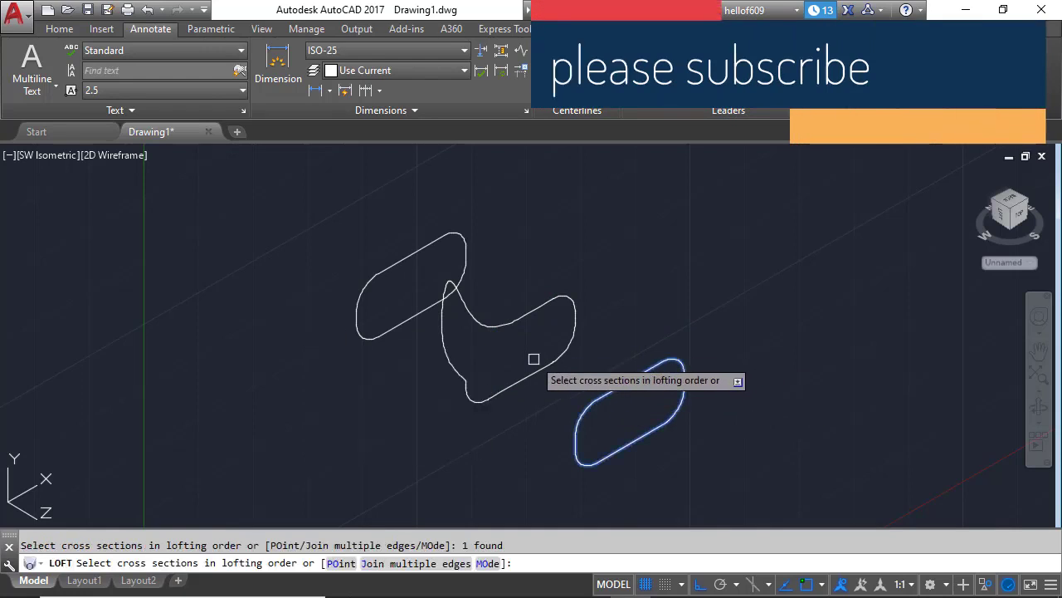
click(440, 314)
click(410, 320)
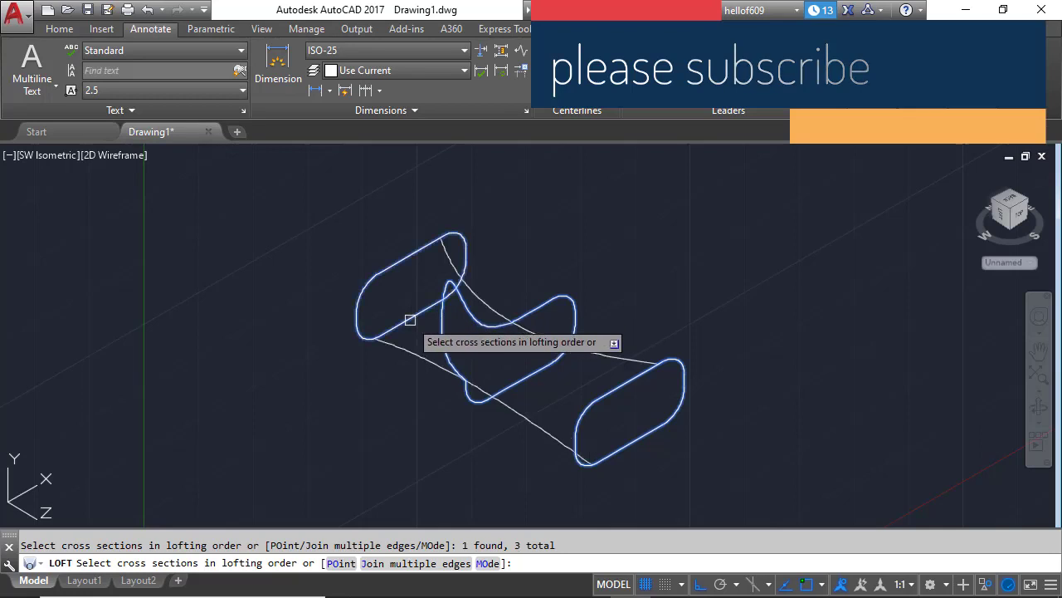
key(Return)
click(479, 395)
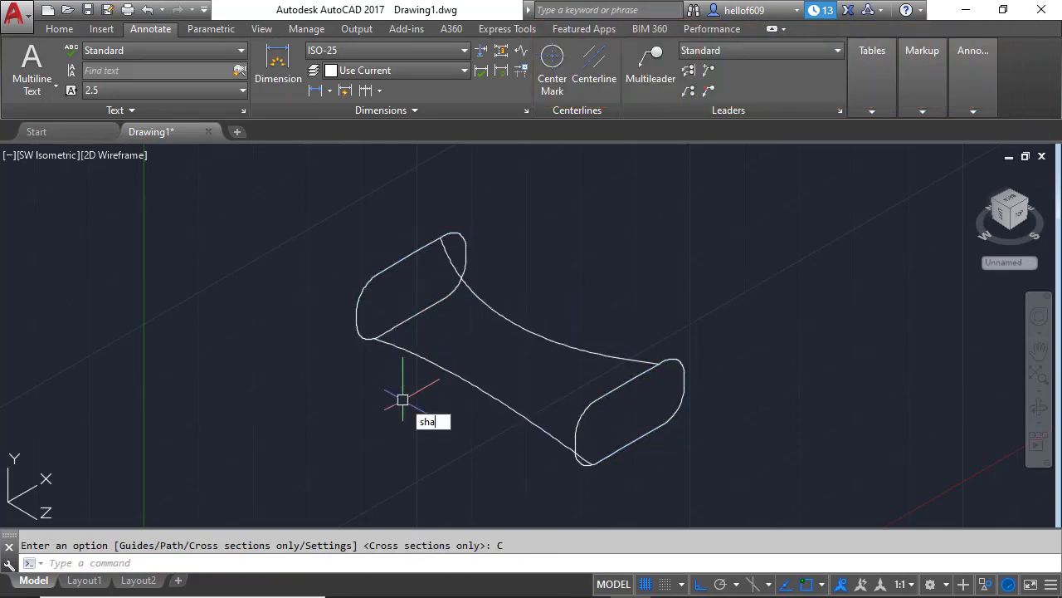
Shade the model with the SHADE command and orbit around the lofted solid to view its curved side.
key(Return)
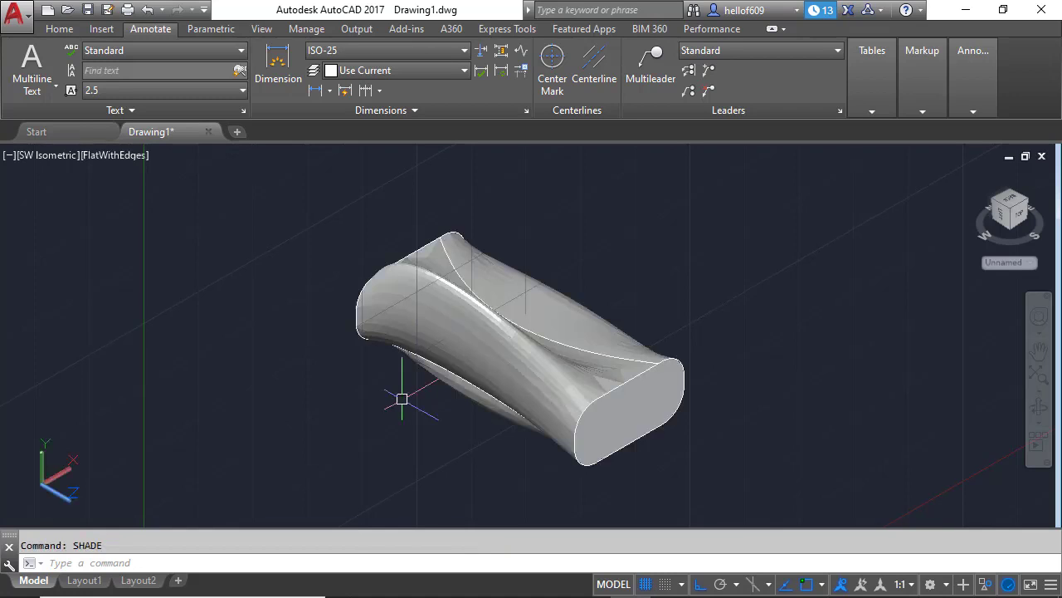
text(3do)
key(Return)
drag(550, 370, 384, 362)
key(Escape)
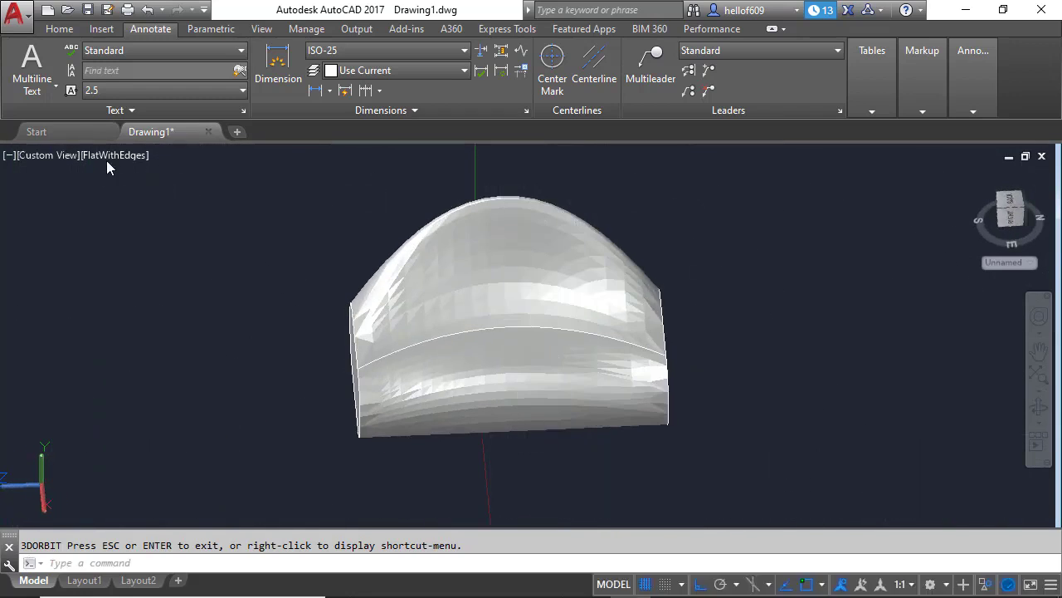
Switch to the Top view and turn the grid off.
click(71, 157)
click(208, 199)
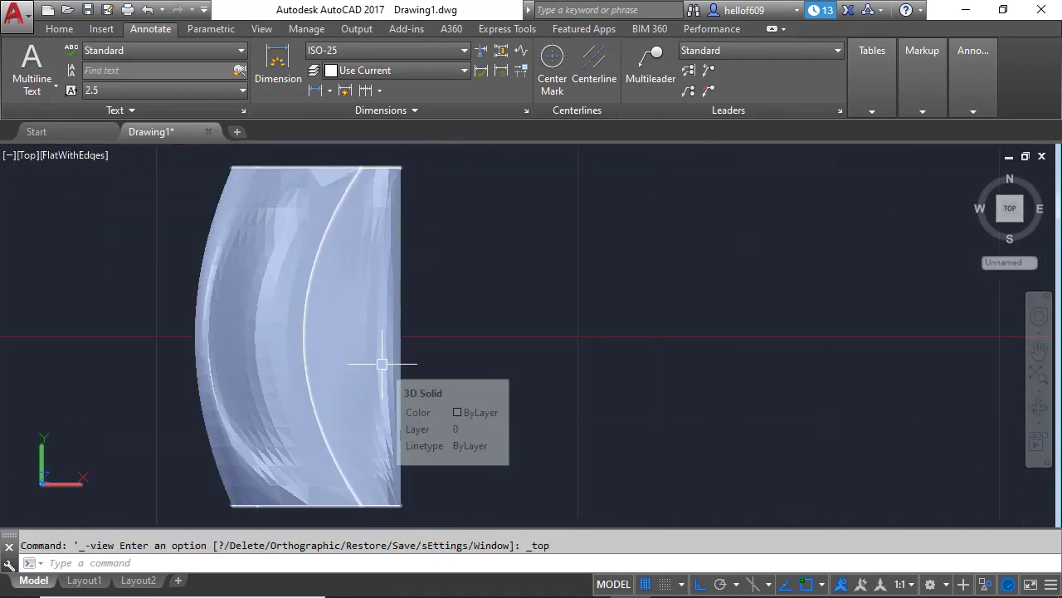
key(F7)
Draw a long thin horizontal rectangle beside the lofted solid, just above its lower end.
scroll(454, 419, down, 3)
text(re)
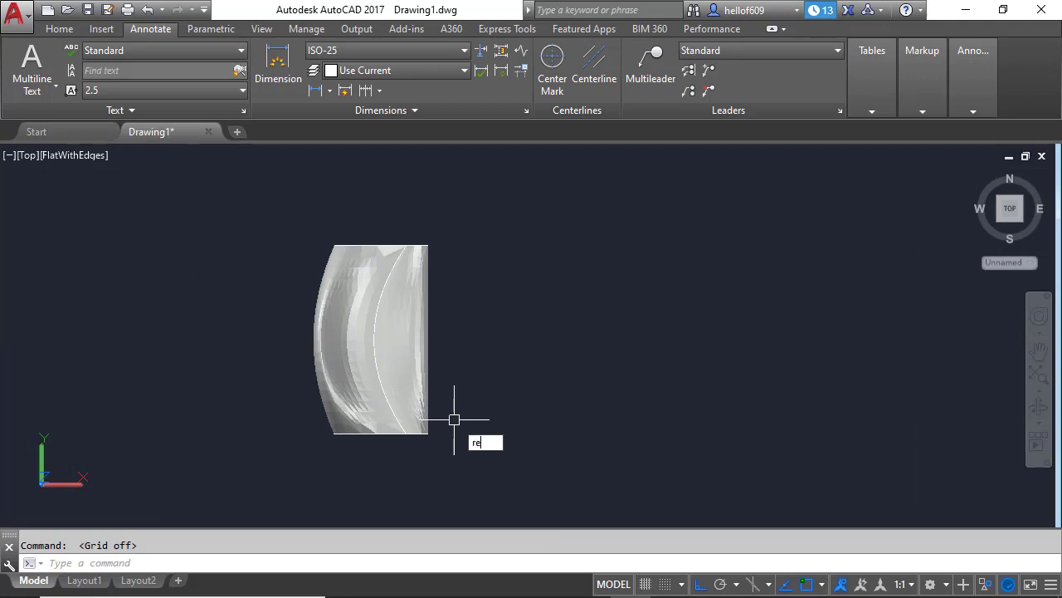
text(c)
key(Return)
scroll(434, 422, up, 2)
click(431, 415)
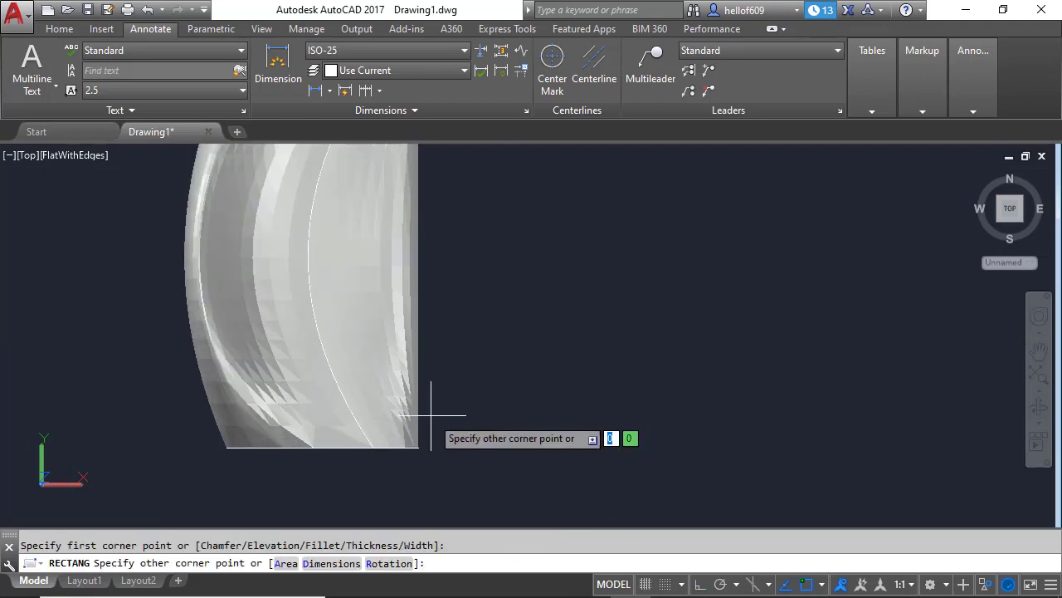
click(775, 407)
Copy the thin rectangle upward as an array of 12 items, using Fit to space them along the lofted solid's length.
scroll(291, 427, down, 2)
scroll(388, 402, up, 2)
click(387, 402)
click(377, 436)
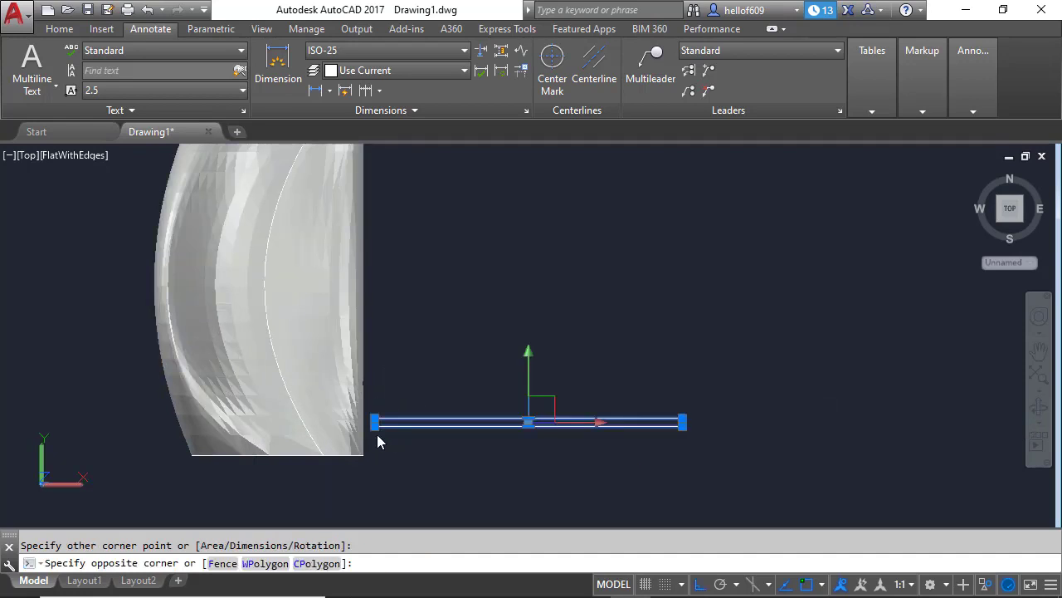
click(376, 430)
key(Return)
click(386, 420)
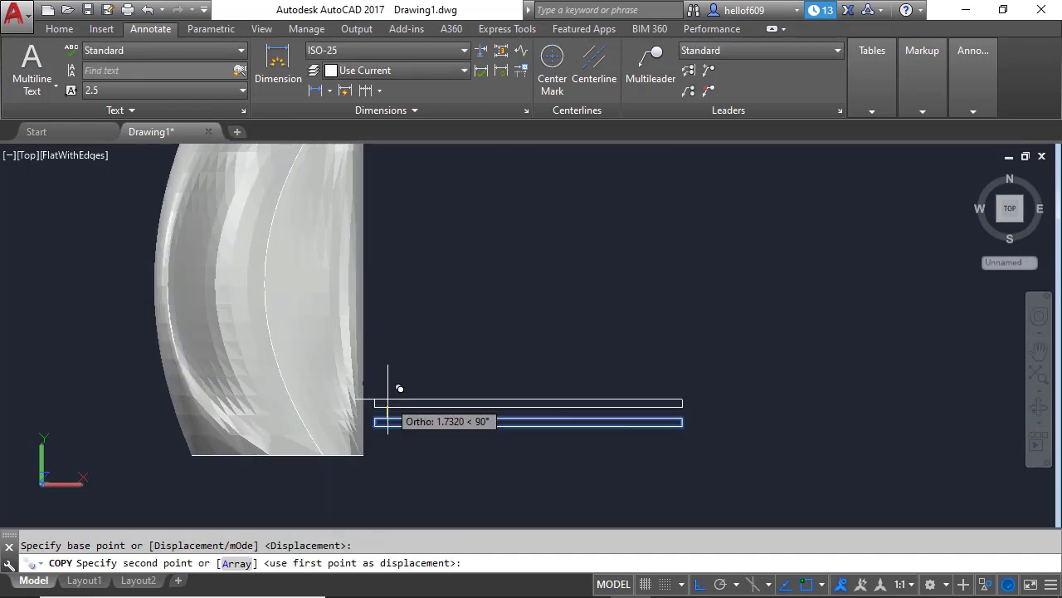
text(a)
key(Return)
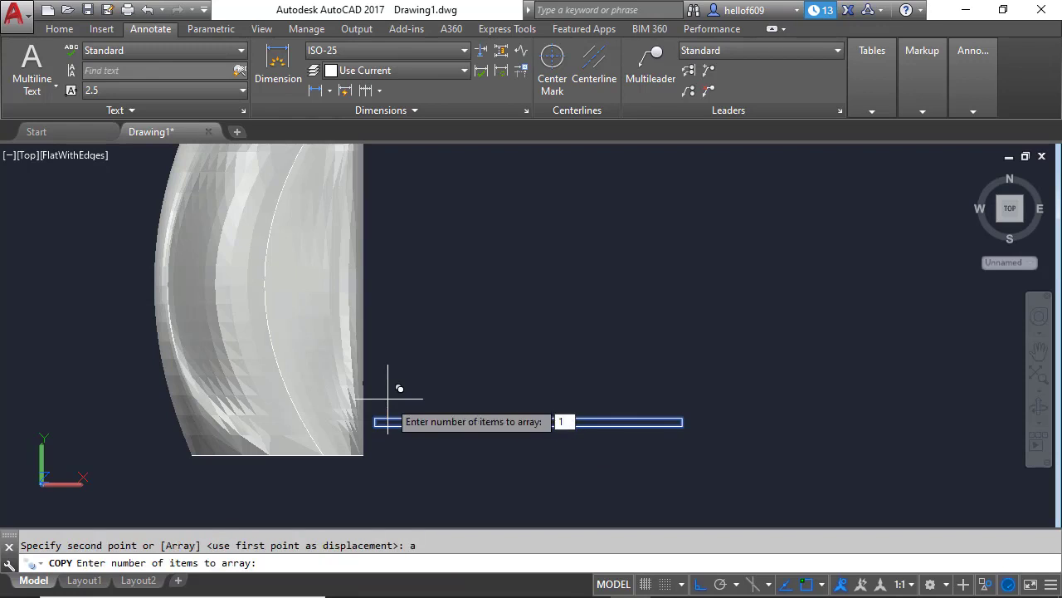
text(12)
key(Return)
scroll(387, 398, down, 4)
scroll(392, 365, up, 1)
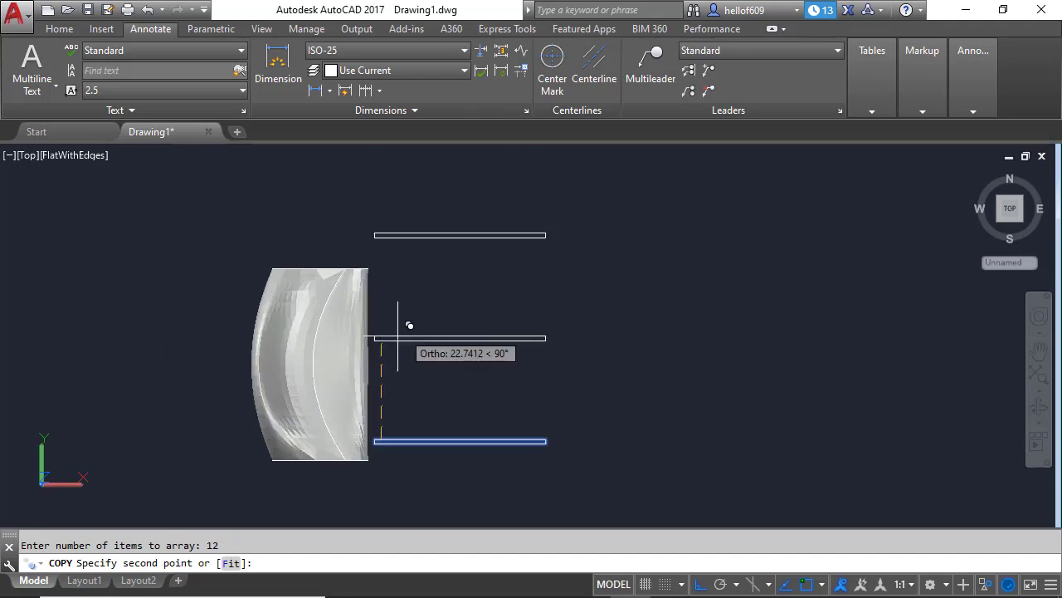
text(f)
key(Return)
scroll(391, 274, up, 3)
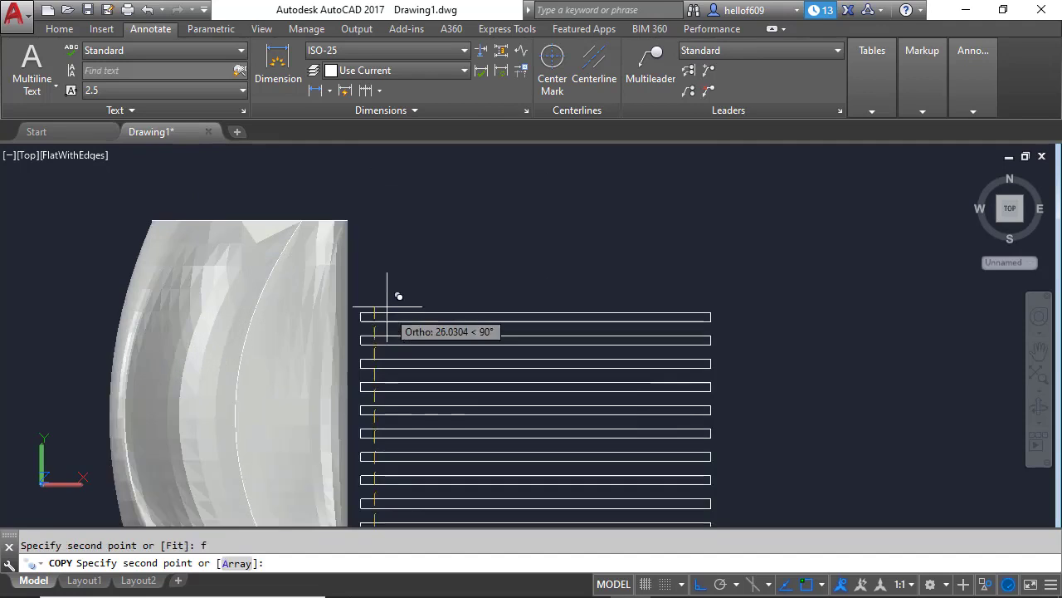
scroll(397, 247, down, 2)
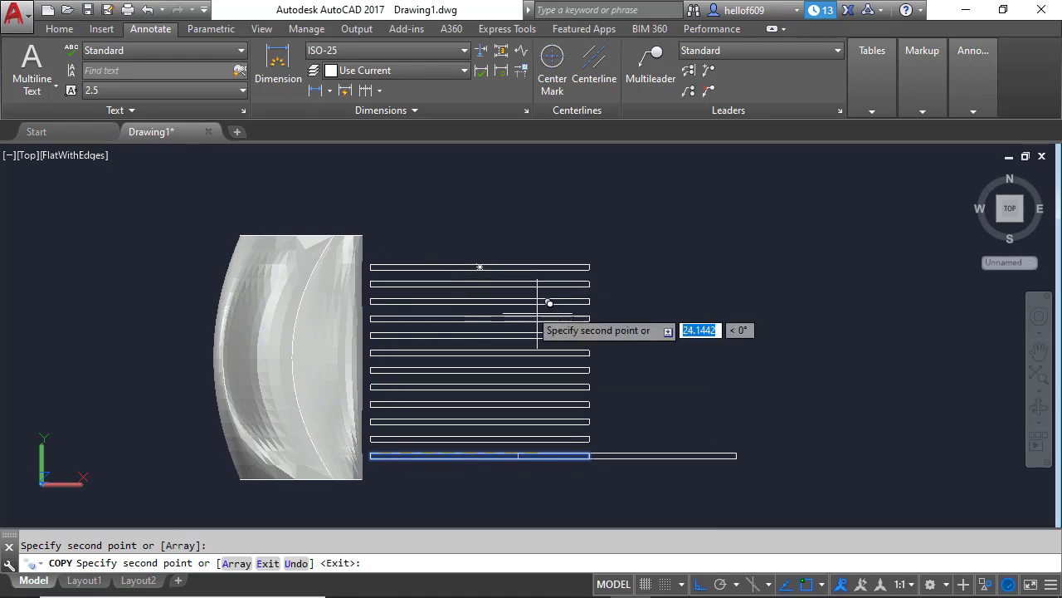
click(491, 332)
key(Return)
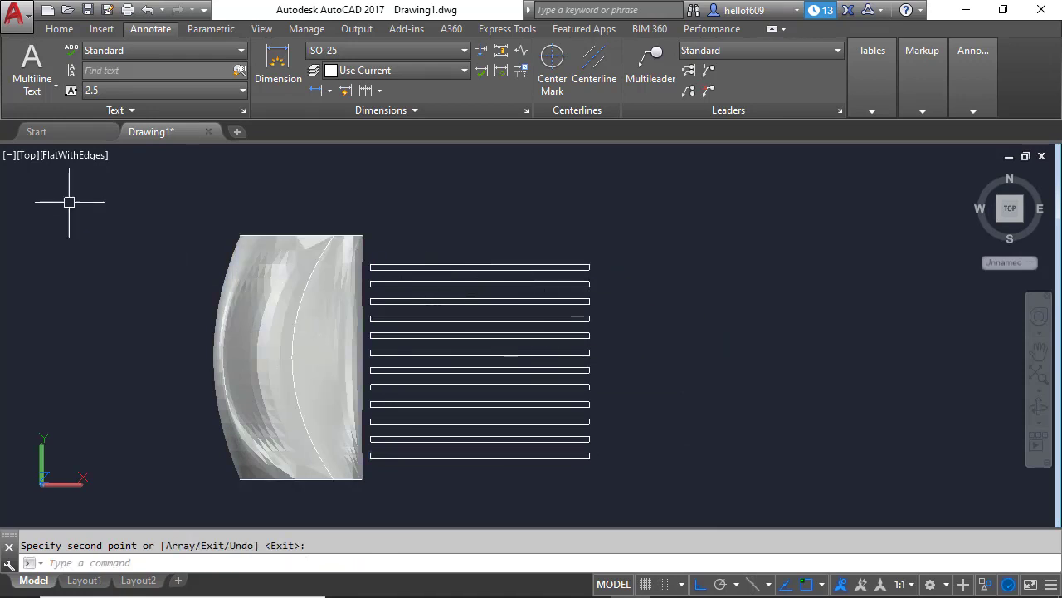
Switch to the SW Isometric view and extrude all 12 thin rectangles upward into upright slats.
click(26, 156)
click(123, 302)
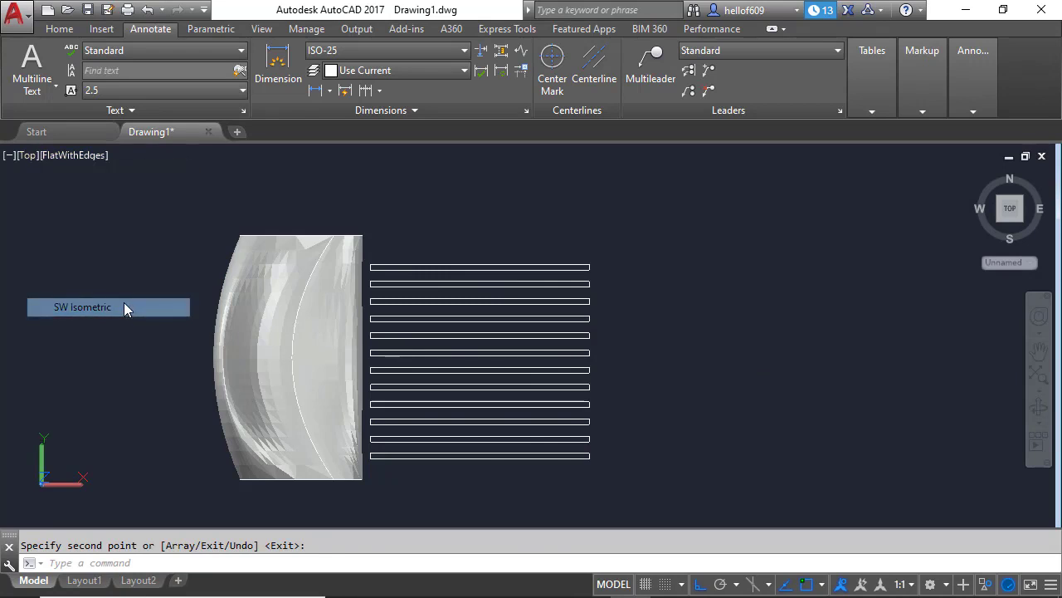
click(656, 477)
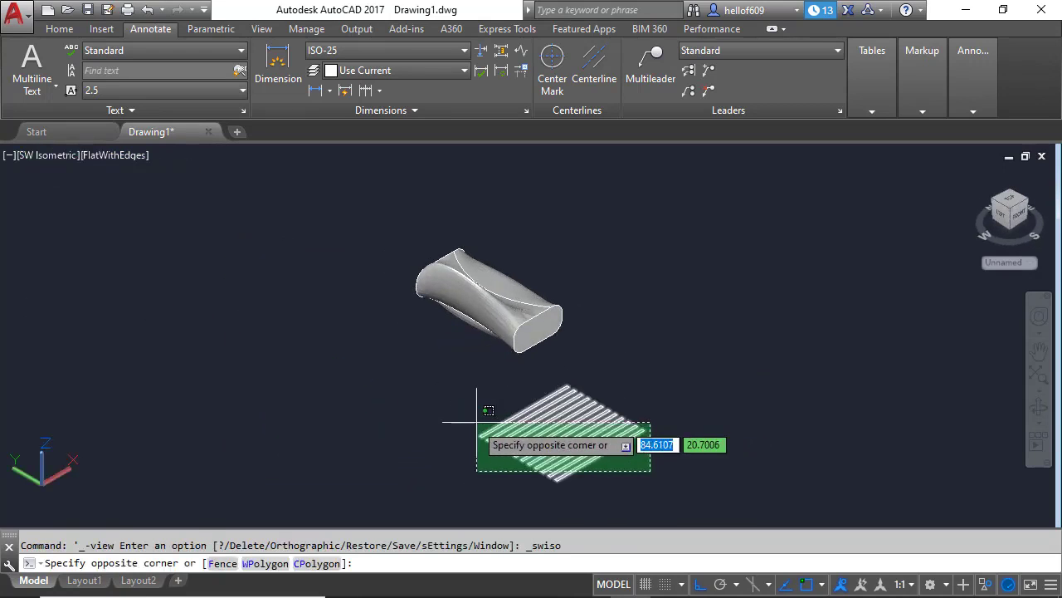
click(457, 421)
text(ext)
key(Return)
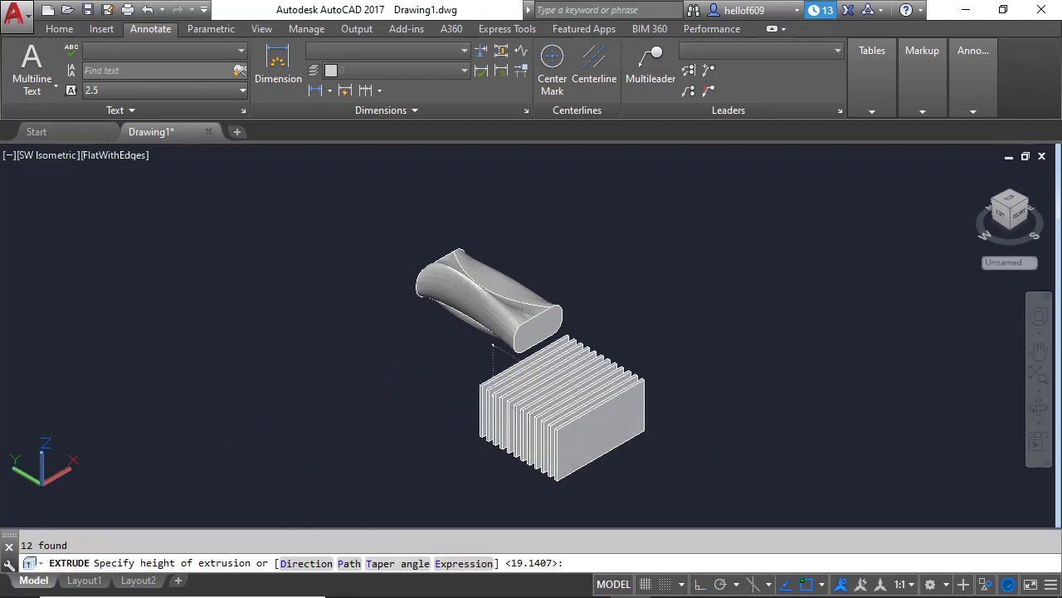
click(438, 357)
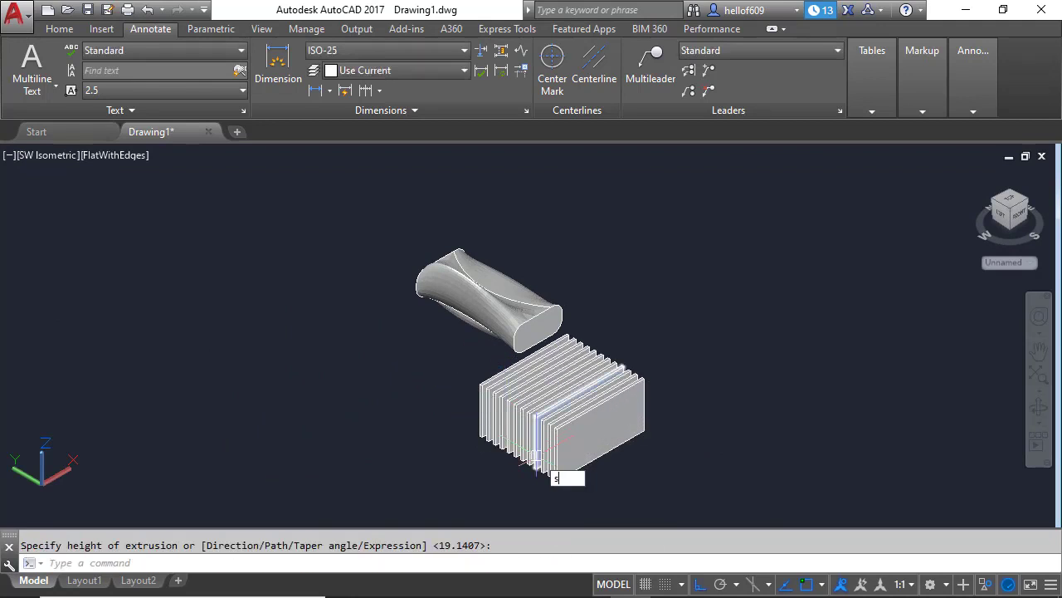
Union the 12 extruded slats into a single solid.
key(Escape)
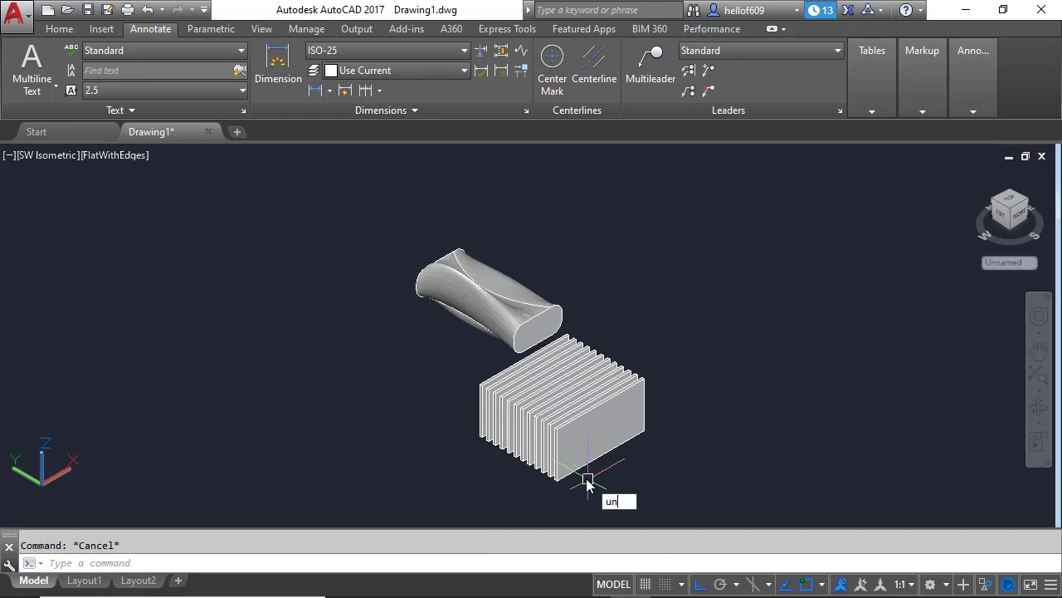
key(Return)
click(591, 487)
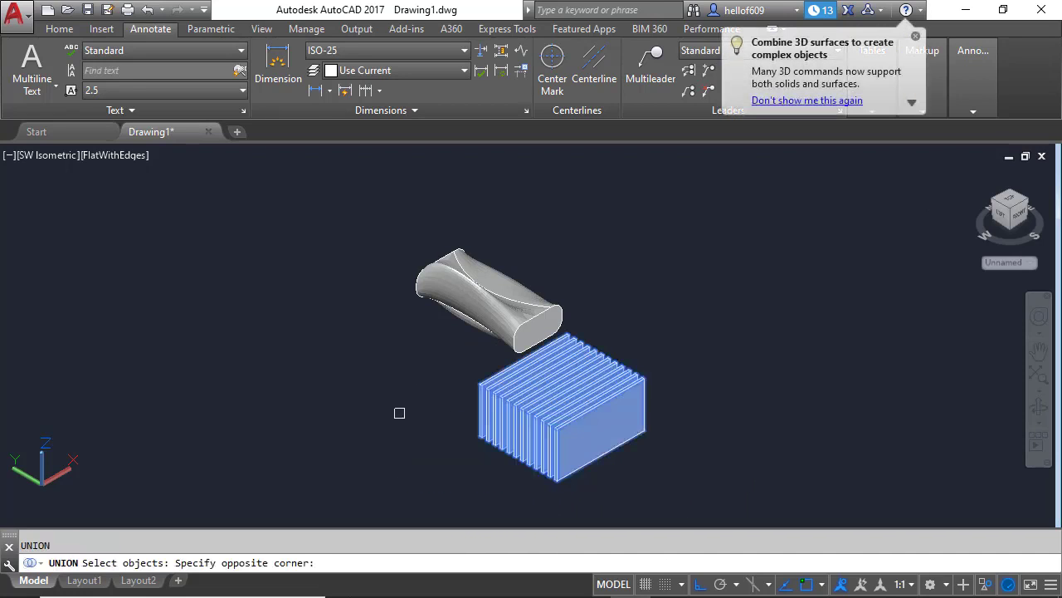
click(400, 413)
In the Front view, move the united slats straight up about 60 units, beside the lofted solid.
click(57, 157)
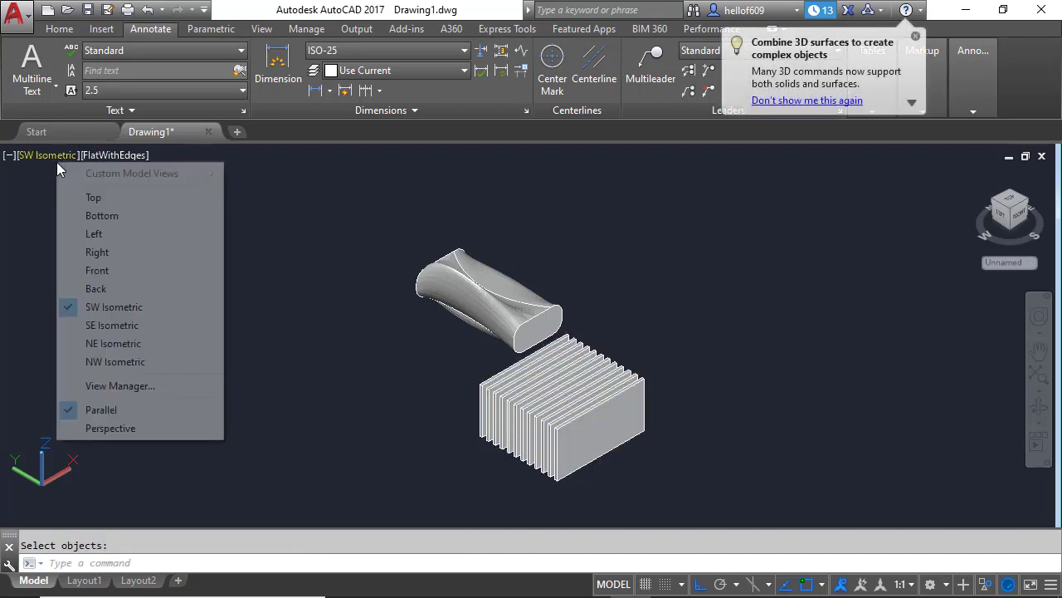
click(99, 271)
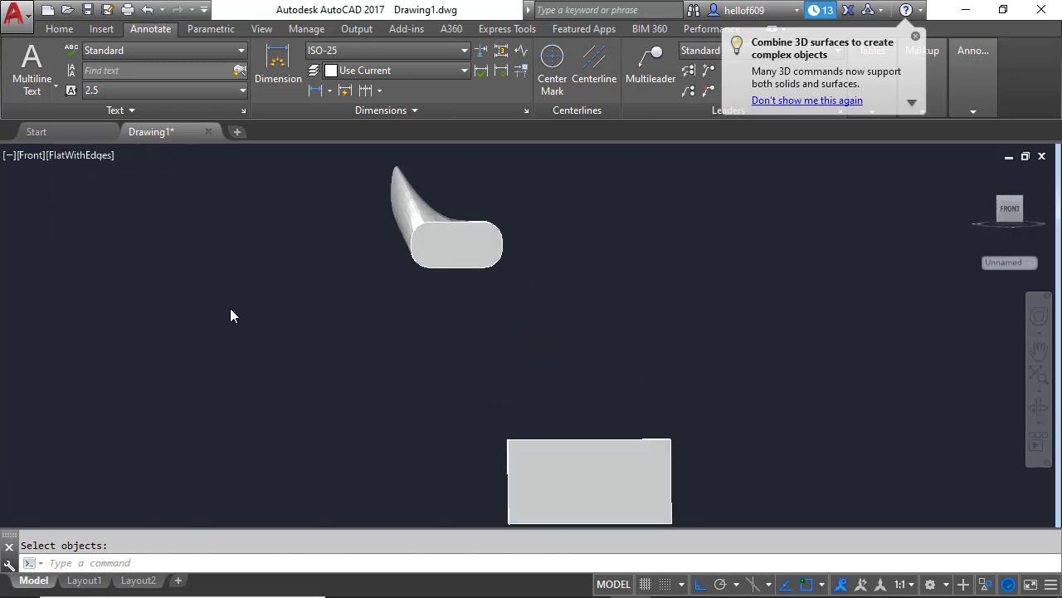
click(526, 437)
text(m)
key(Return)
click(269, 391)
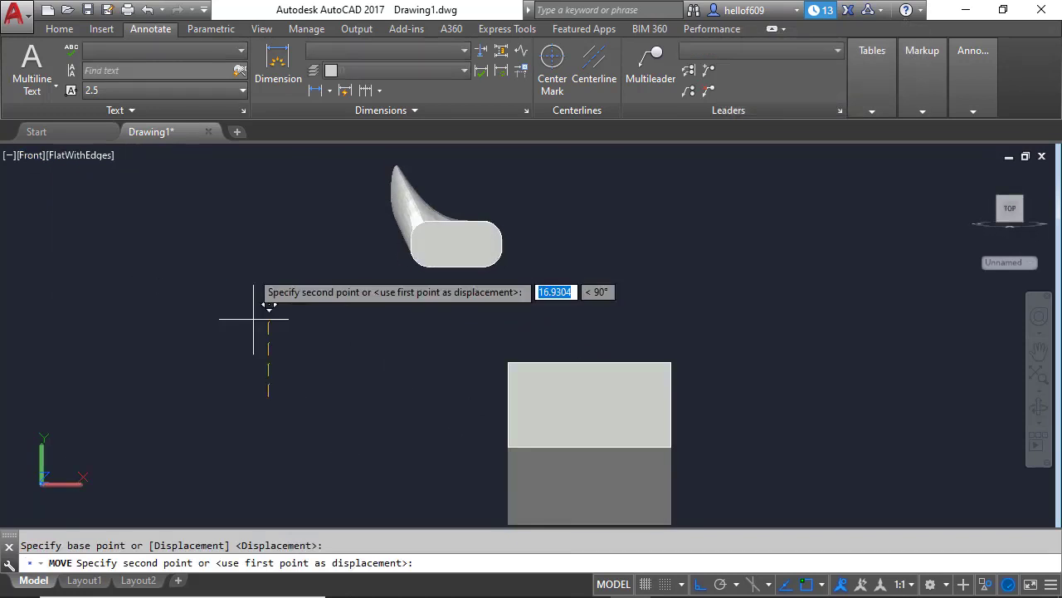
scroll(265, 274, down, 4)
scroll(278, 223, up, 5)
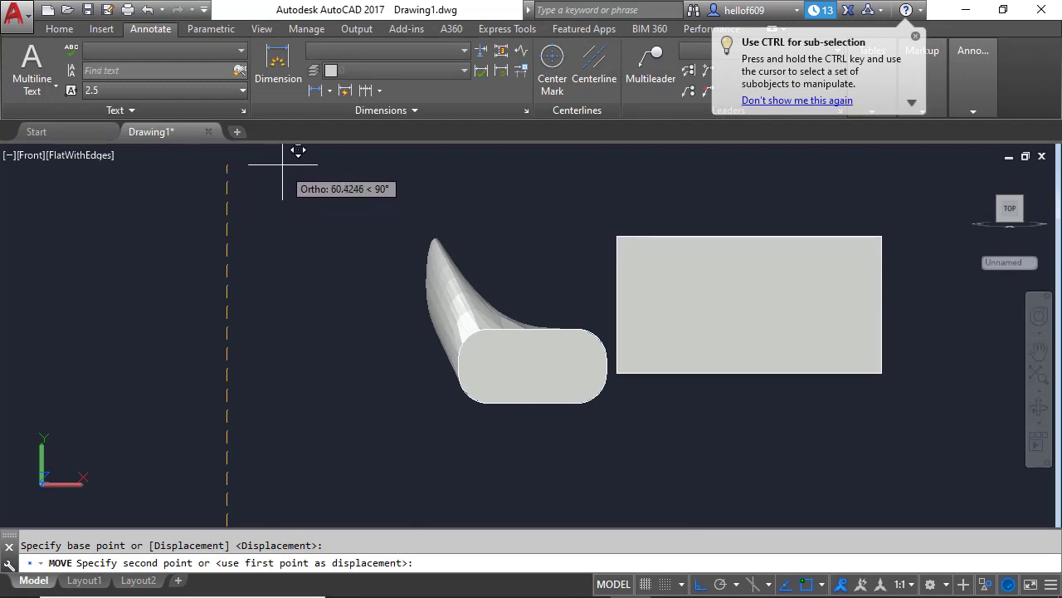
click(282, 163)
Move the slats horizontally about 28 units in negative X so they overlap the upper part of the lofted solid.
click(663, 273)
text(m)
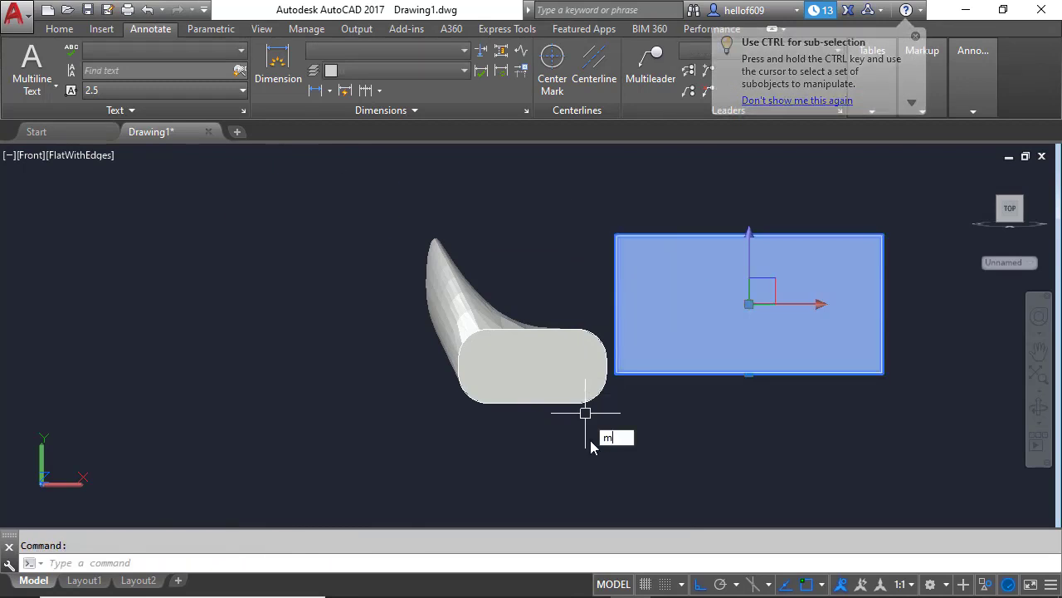
key(Return)
click(614, 454)
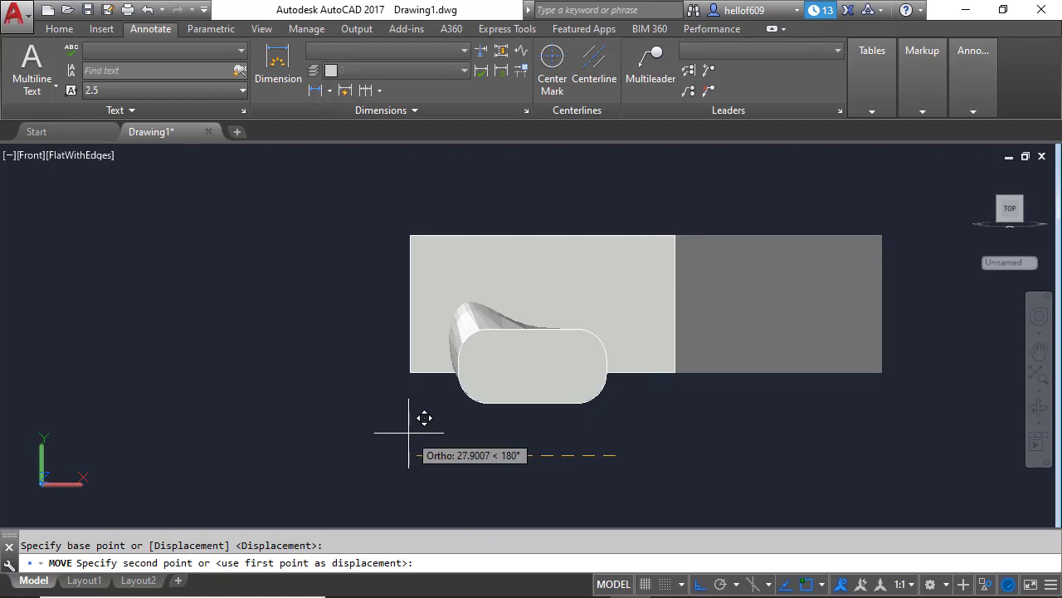
click(408, 433)
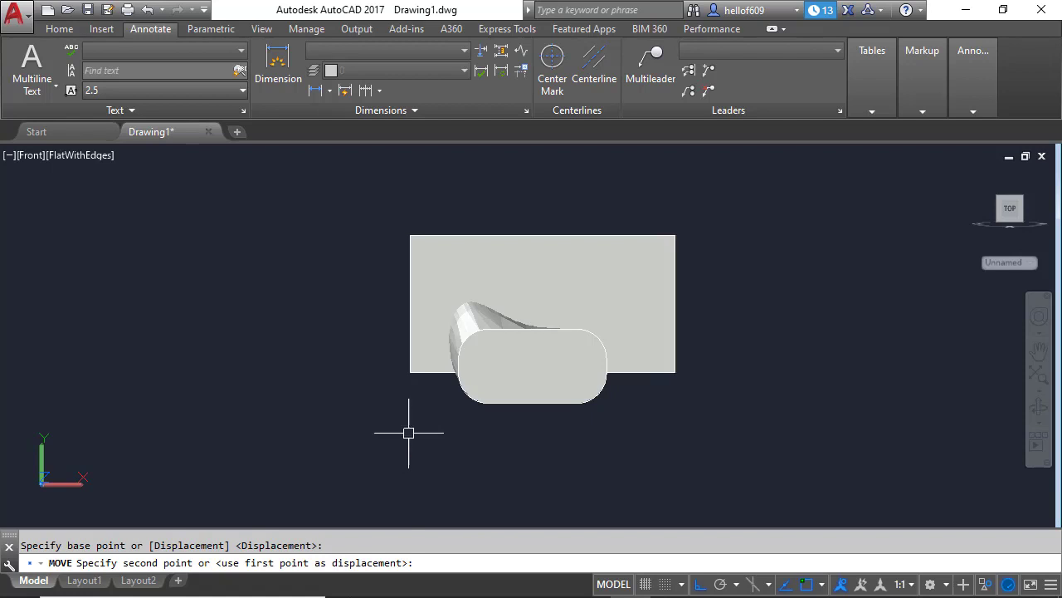
Switch to the SW Isometric view and subtract the slats from the lofted solid to cut its grooves.
click(31, 156)
click(138, 311)
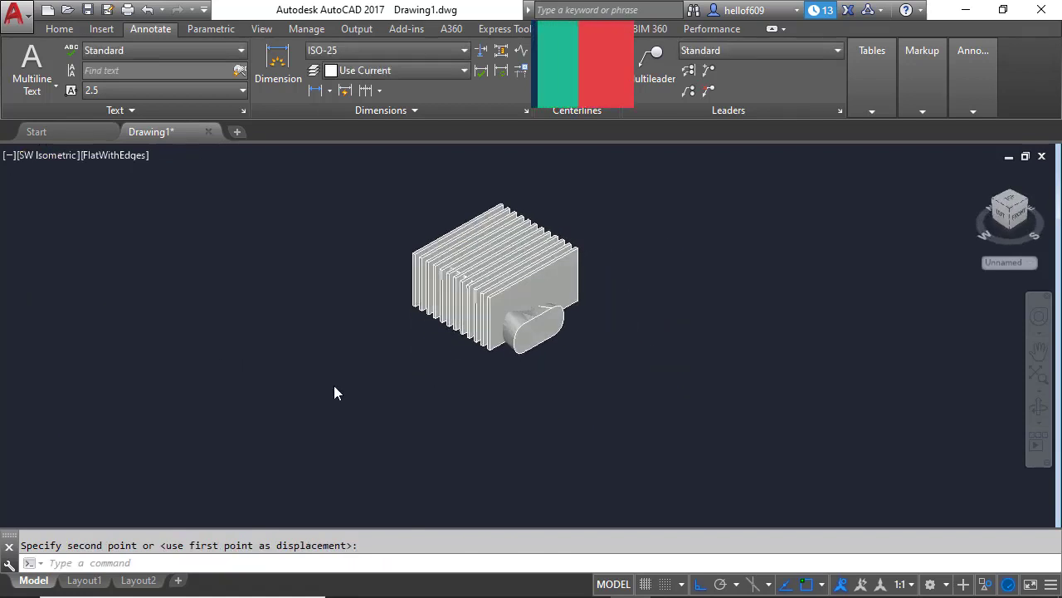
scroll(539, 369, up, 4)
text(s)
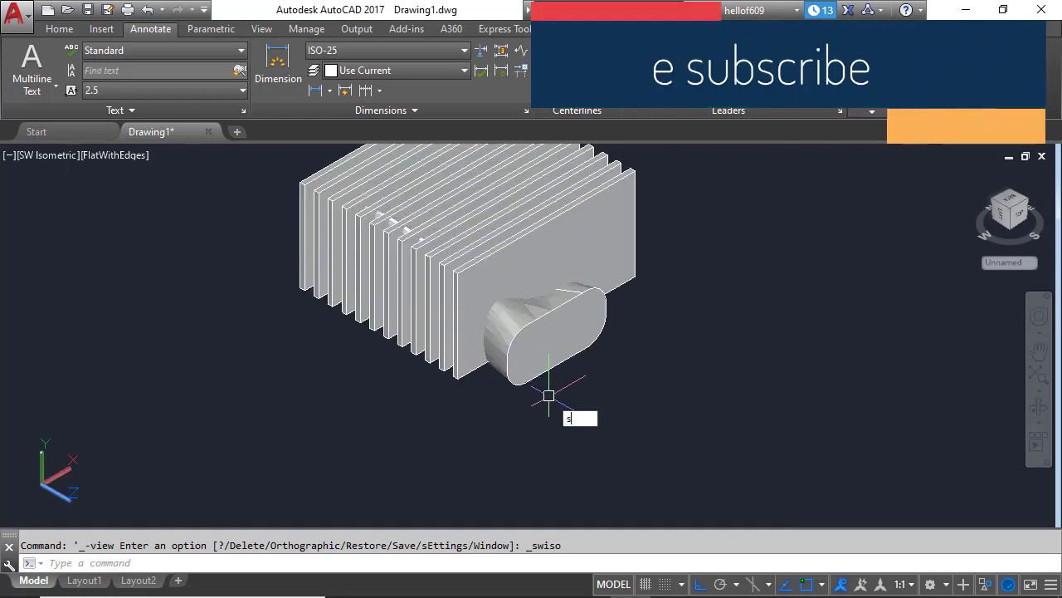
text(u)
key(Return)
click(450, 284)
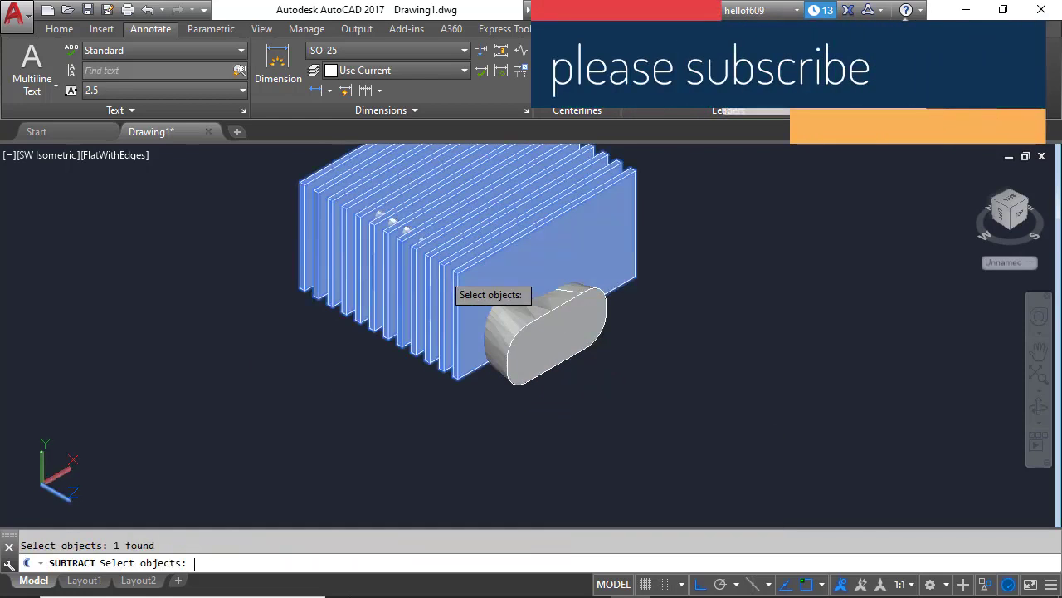
key(Return)
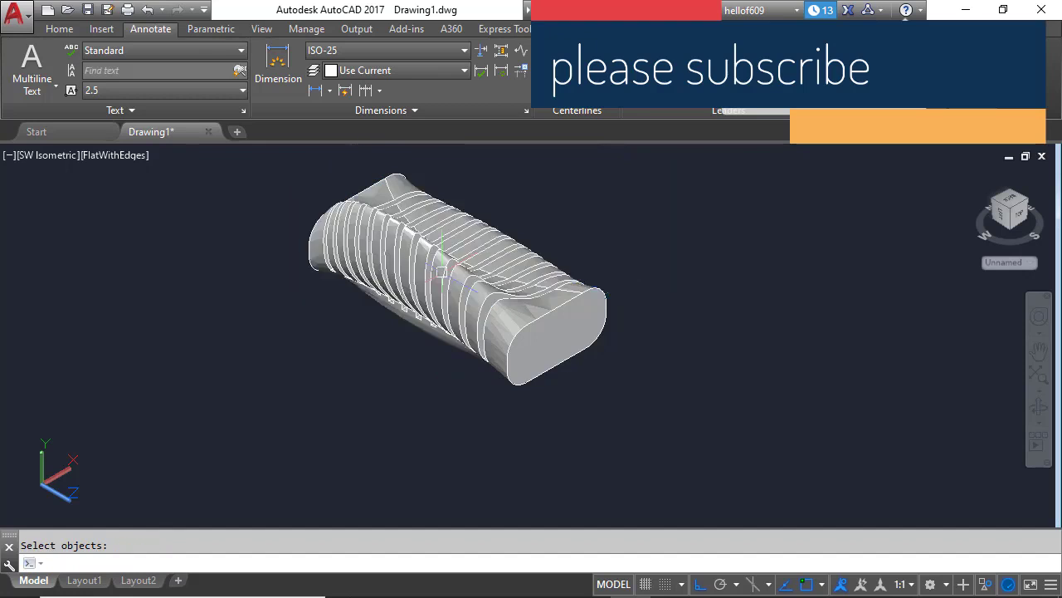
Orbit the model with 3DORBIT to examine the grooves across its curved side.
scroll(539, 253, up, 2)
text(3do)
key(Return)
scroll(519, 310, down, 5)
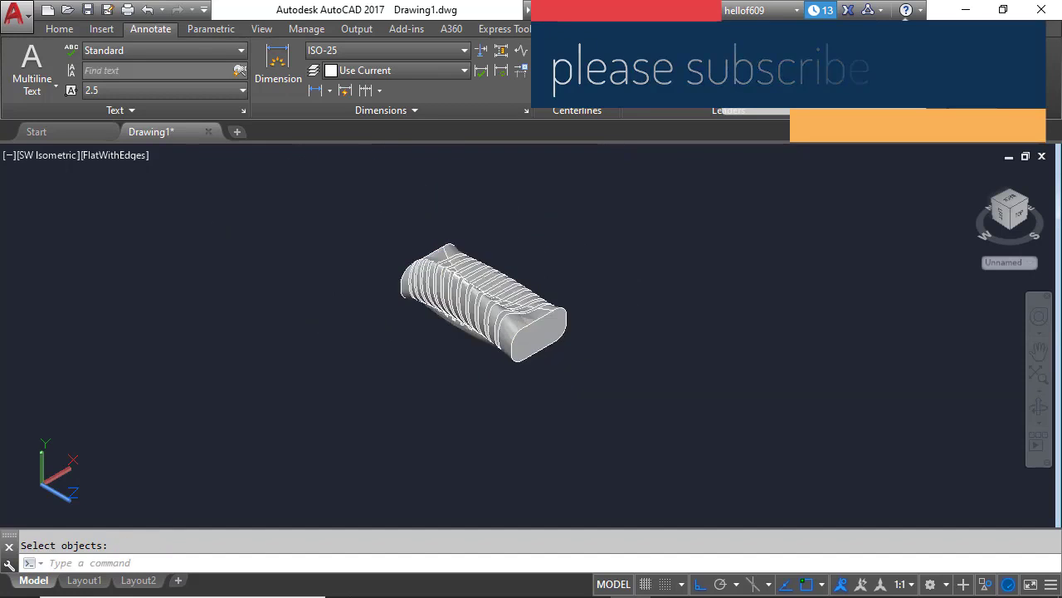
drag(520, 312, 499, 284)
scroll(499, 284, up, 2)
key(Escape)
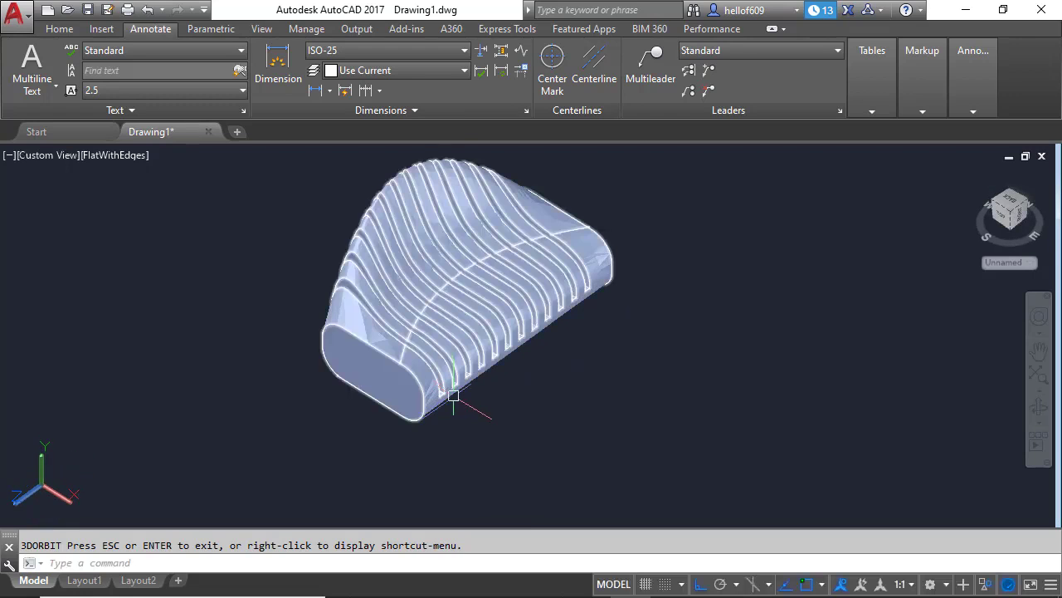
Search the materials browser for "wood", apply the first Flooring: Wood material to the grooved solid, and close the browser.
text(mat)
key(Return)
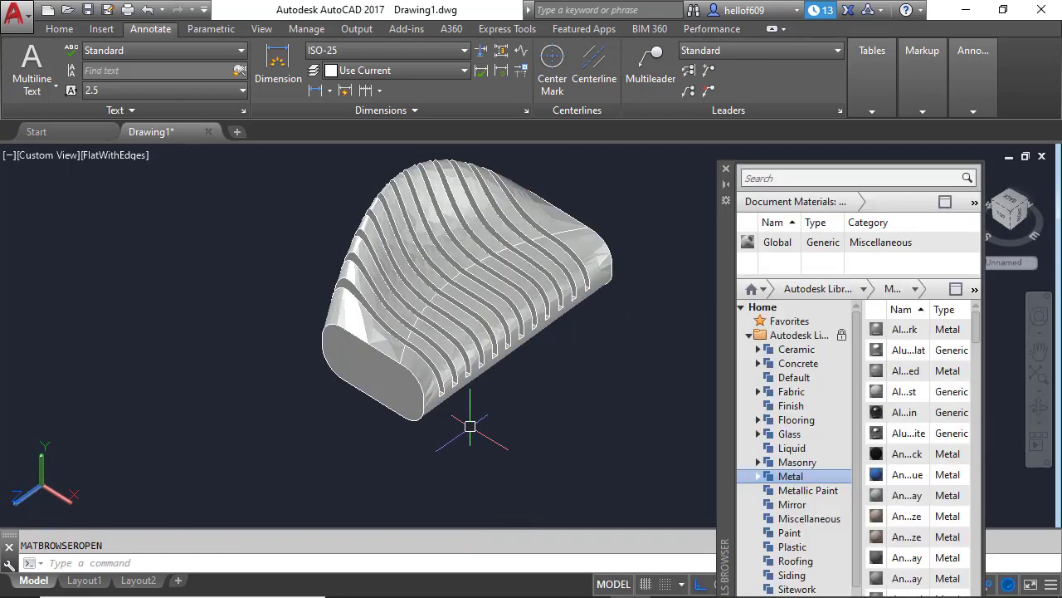
click(791, 179)
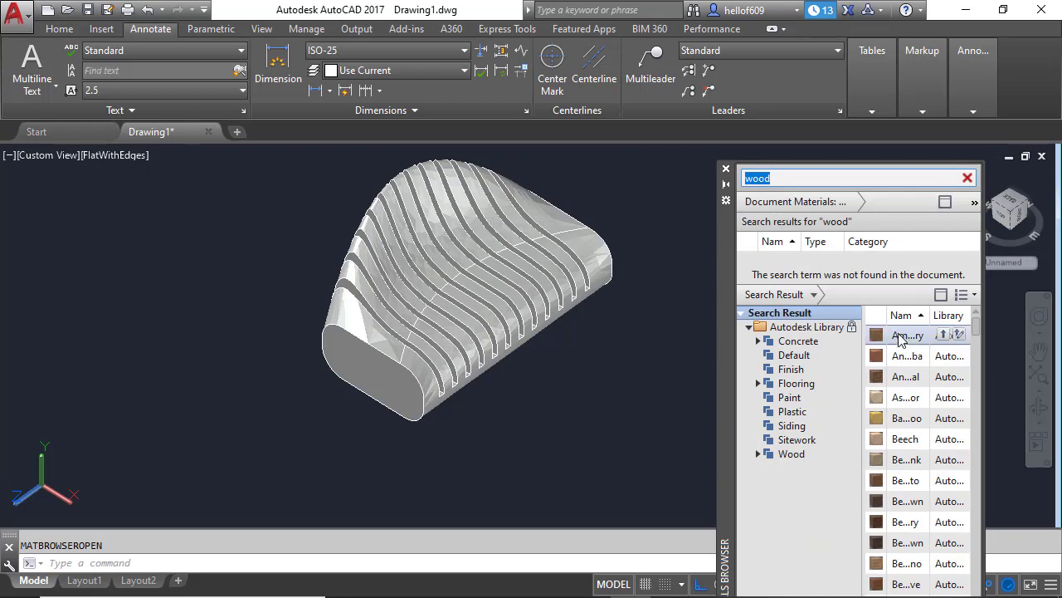
drag(902, 335, 490, 279)
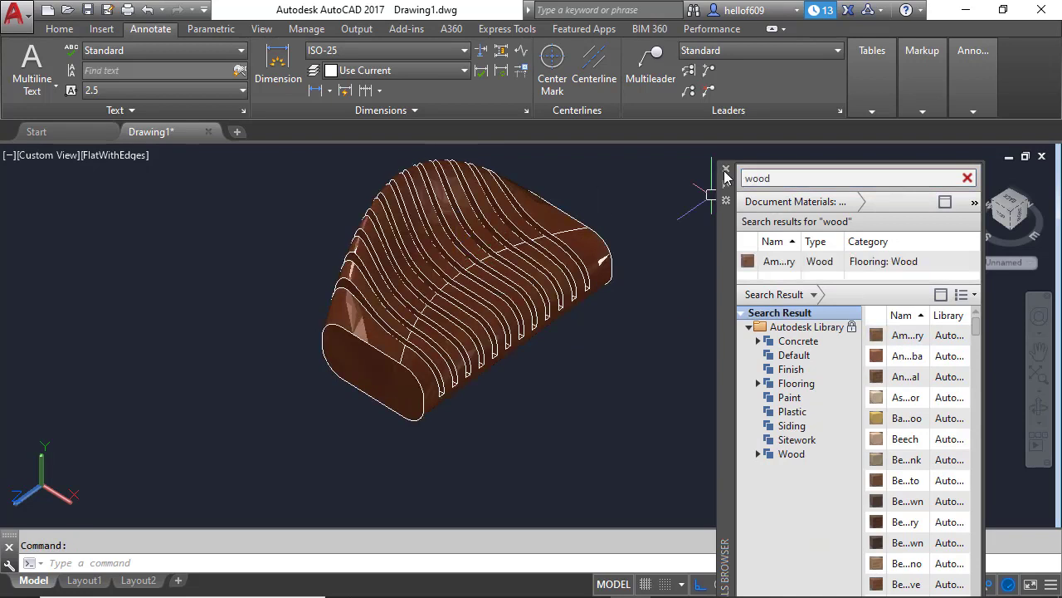
click(726, 169)
Set the viewport's visual style to Realistic.
scroll(399, 459, down, 4)
scroll(441, 336, up, 6)
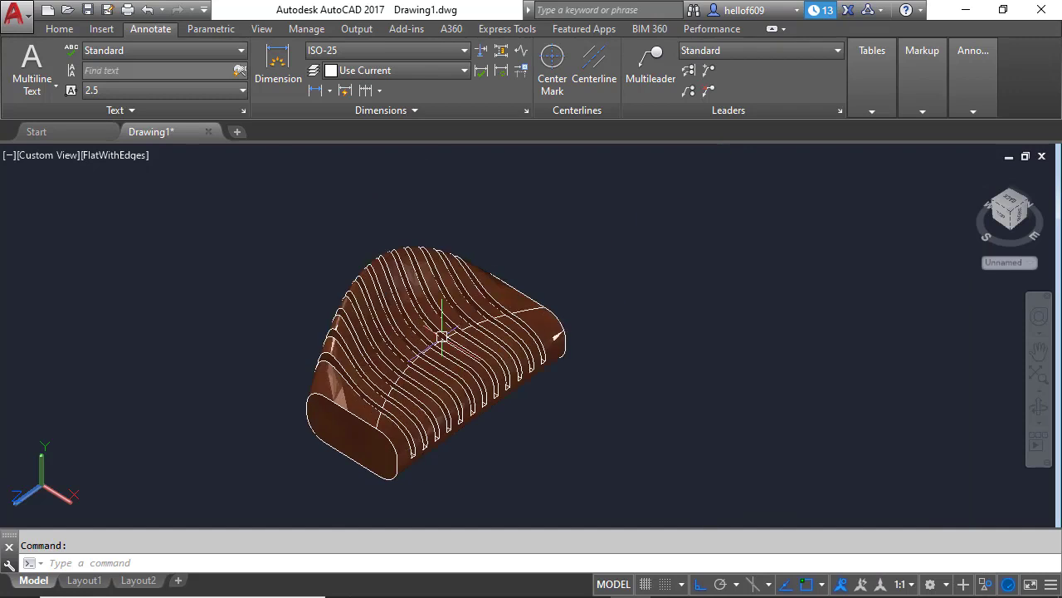
scroll(489, 319, down, 4)
scroll(448, 394, up, 2)
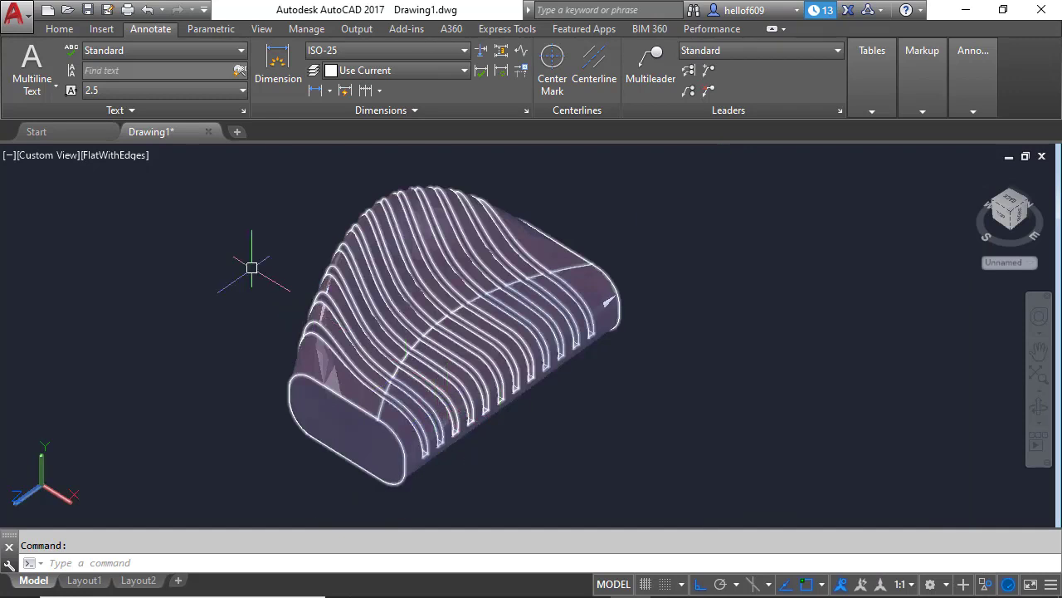
click(137, 155)
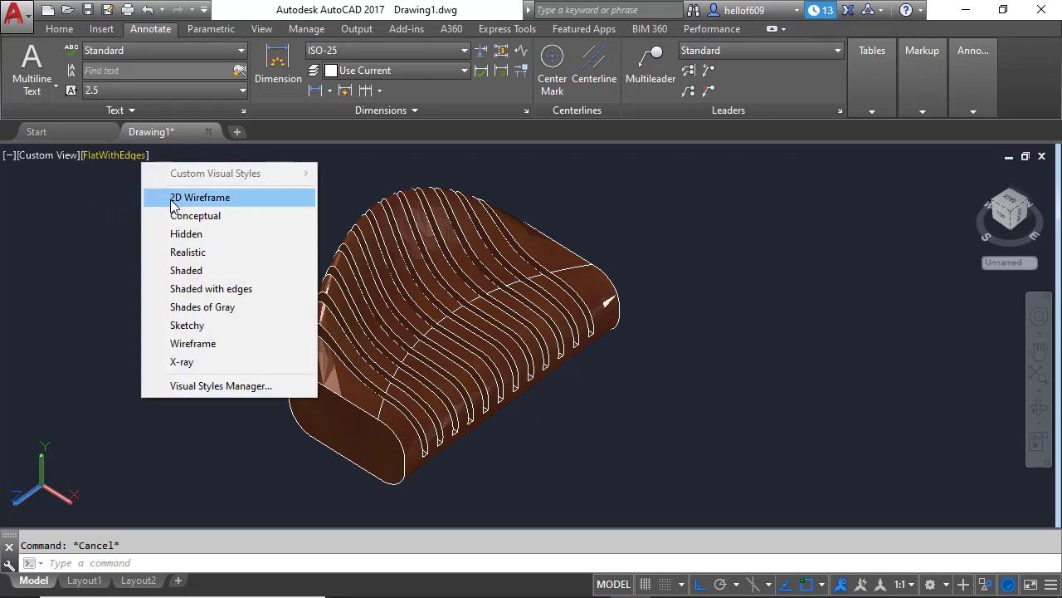
click(208, 252)
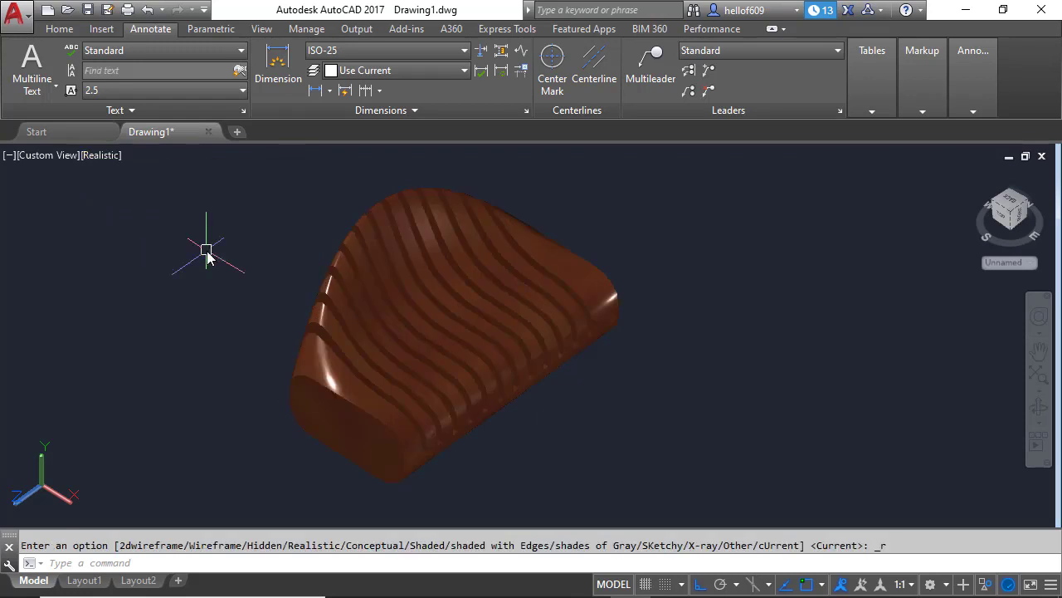
key(Escape)
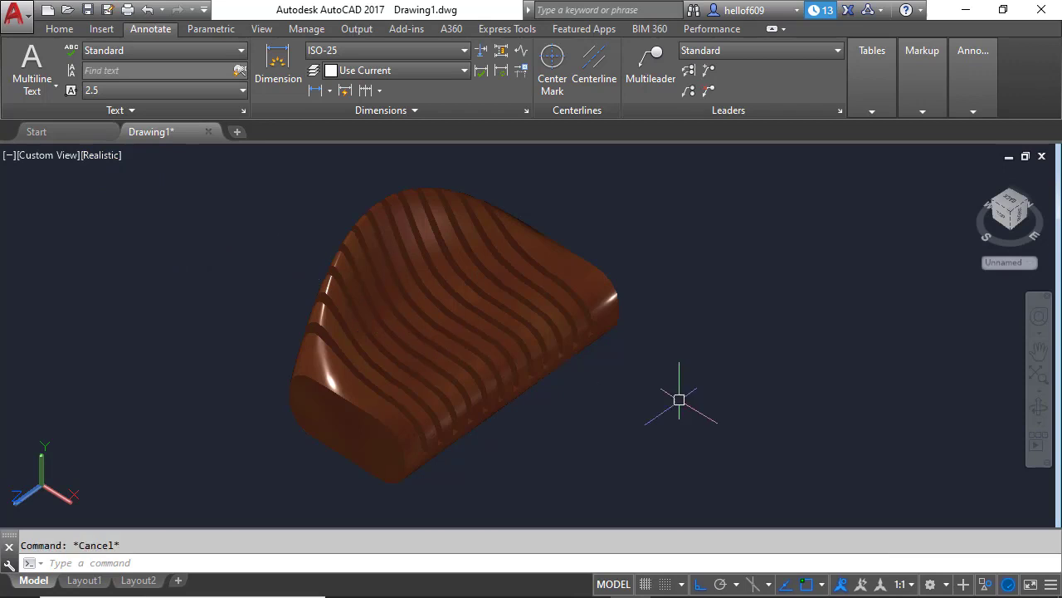
Orbit around the wood-finished solid to inspect its end faces, underside and grooved side.
text(3dorbit)
key(Return)
drag(647, 334, 674, 296)
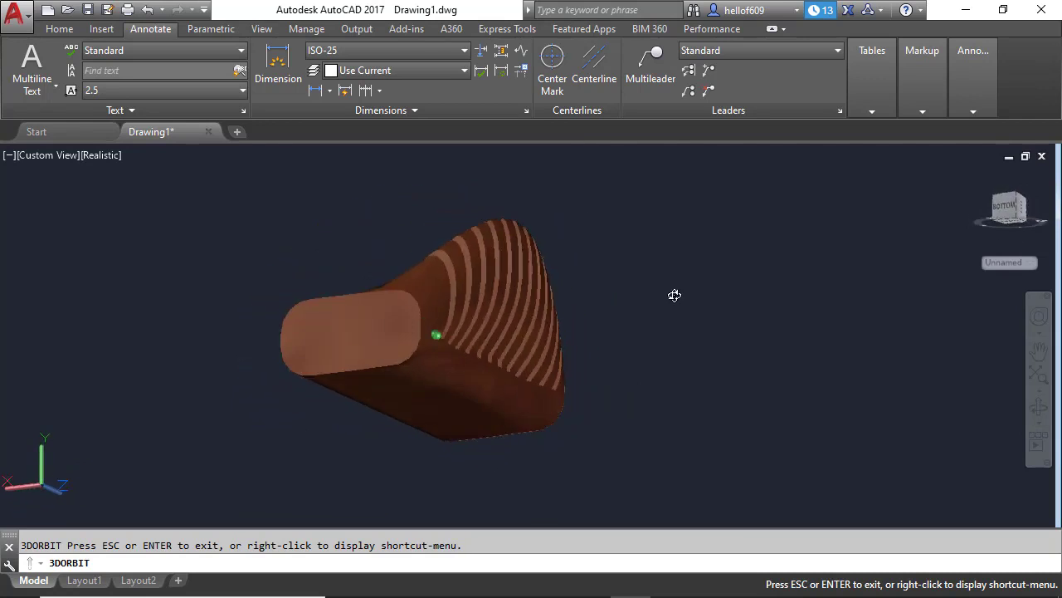
drag(488, 347, 498, 385)
drag(522, 433, 639, 411)
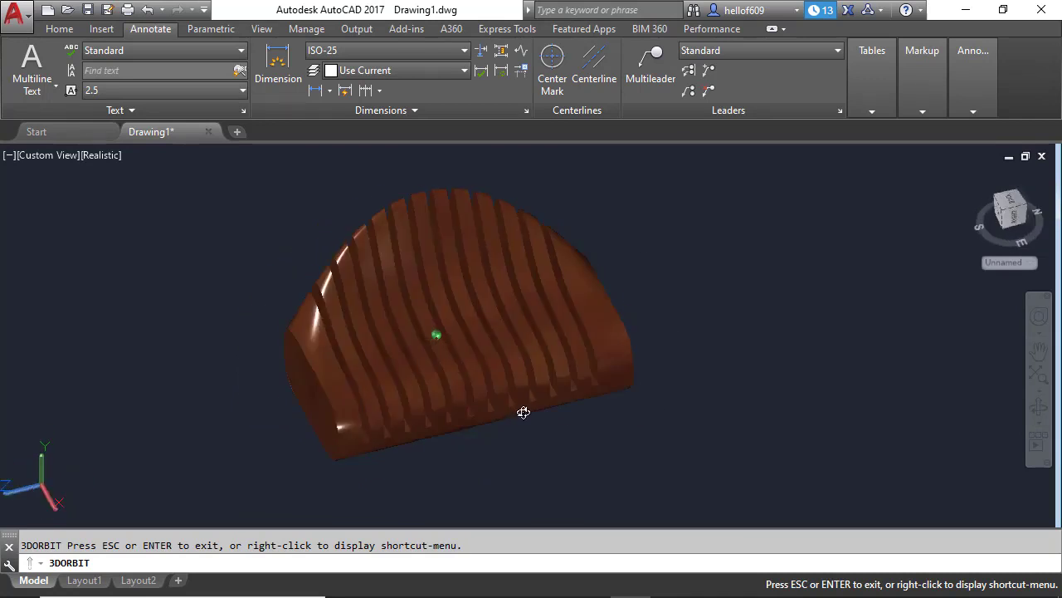
drag(523, 412, 381, 406)
drag(279, 325, 350, 275)
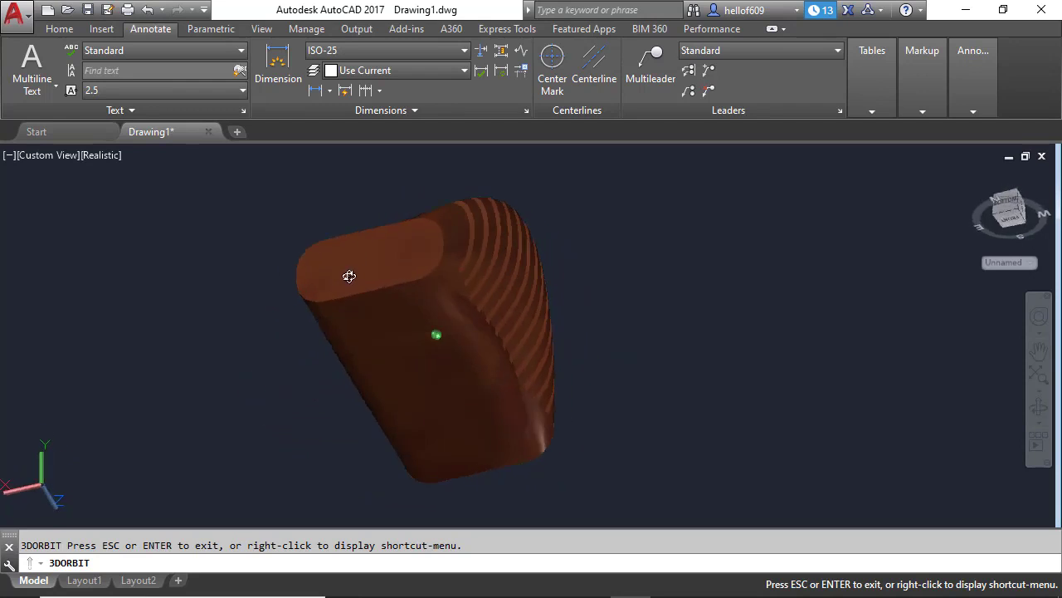